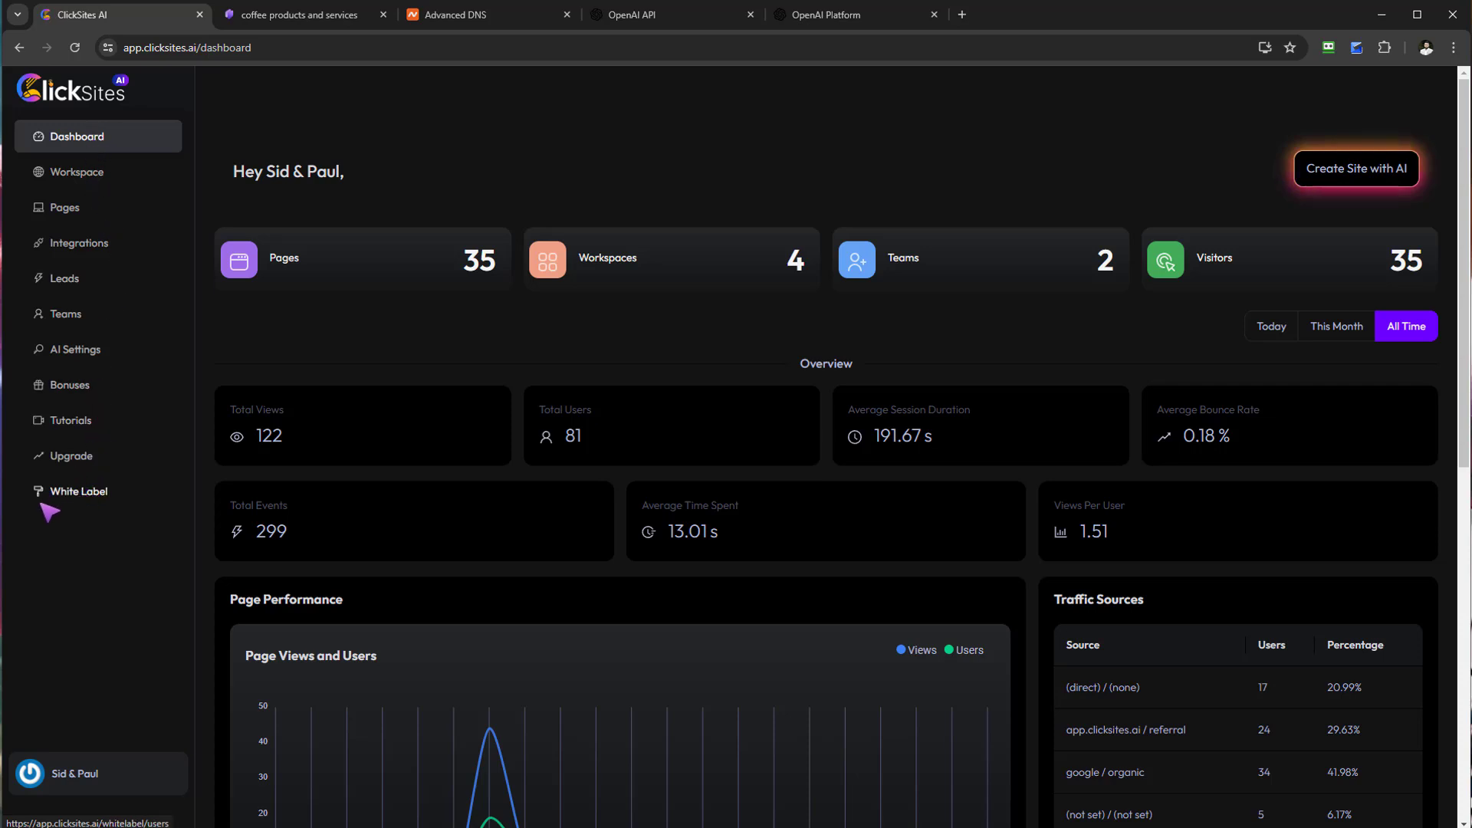
Step: Open the White Label section to view its empty Users table
left_click(75, 494)
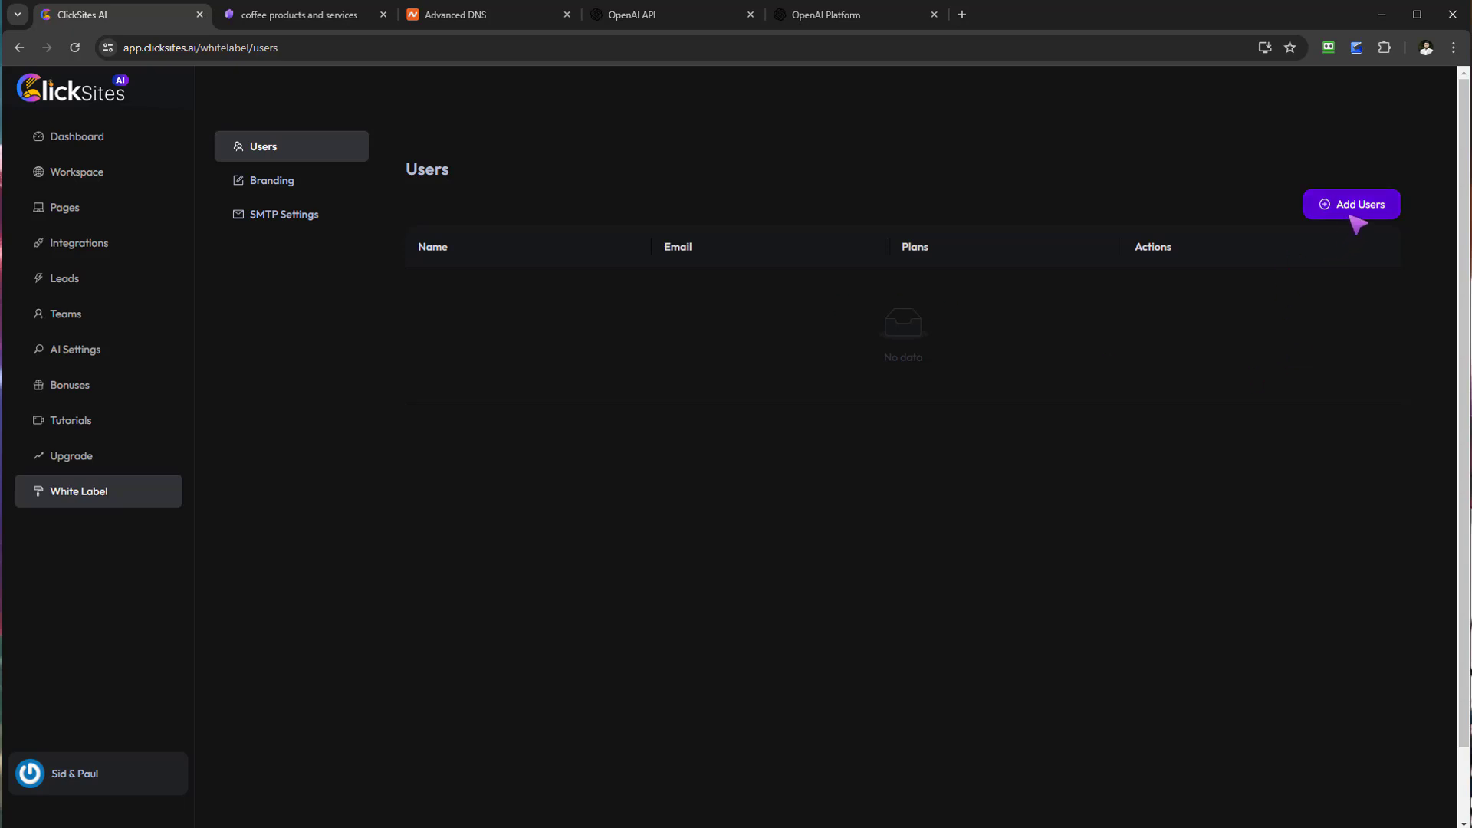
Step: Open the Branding settings and copy the CNAME target business.clicksites.ai
left_click(292, 184)
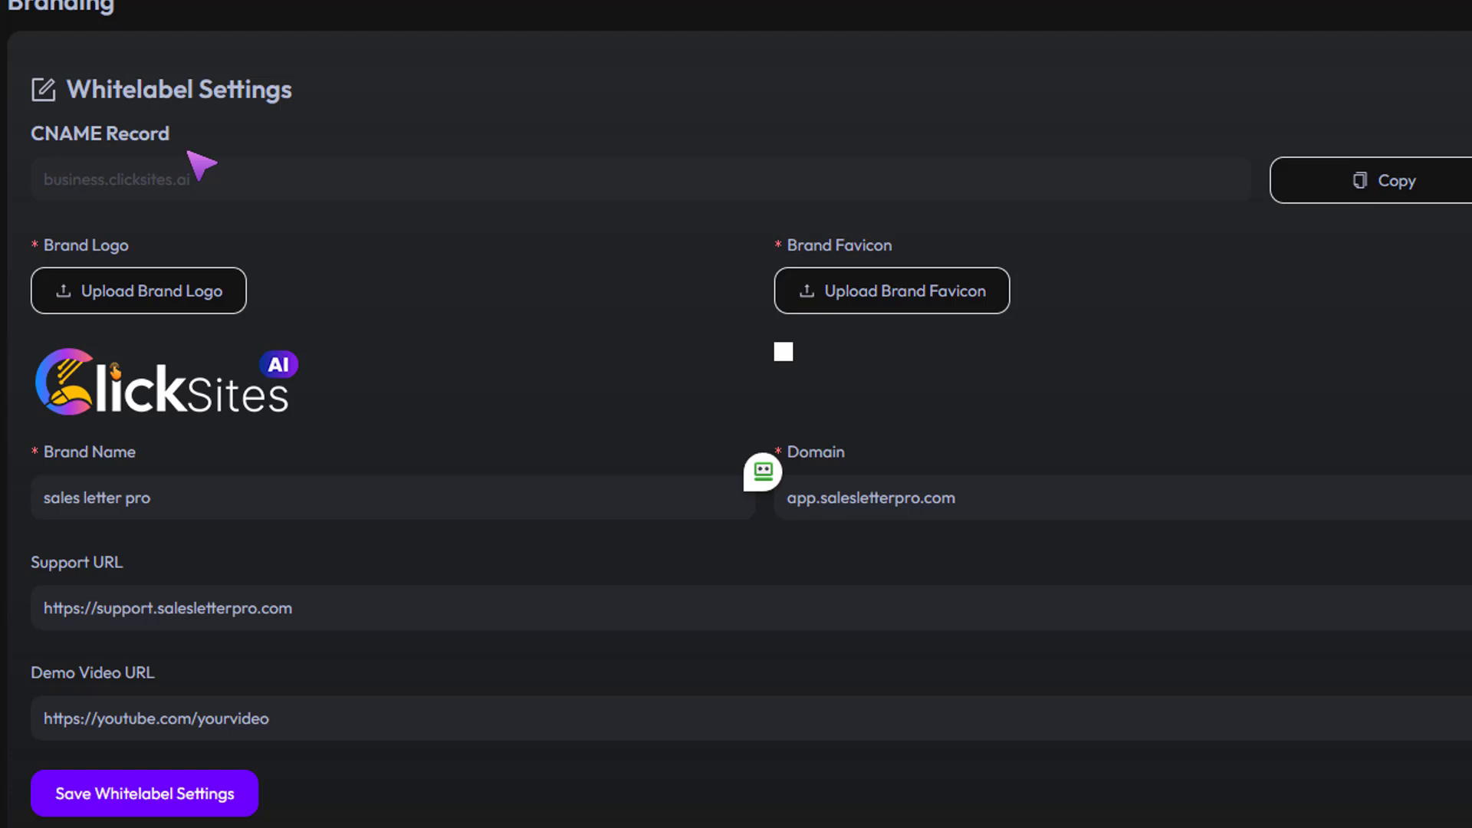
left_click_drag(46, 194, 212, 183)
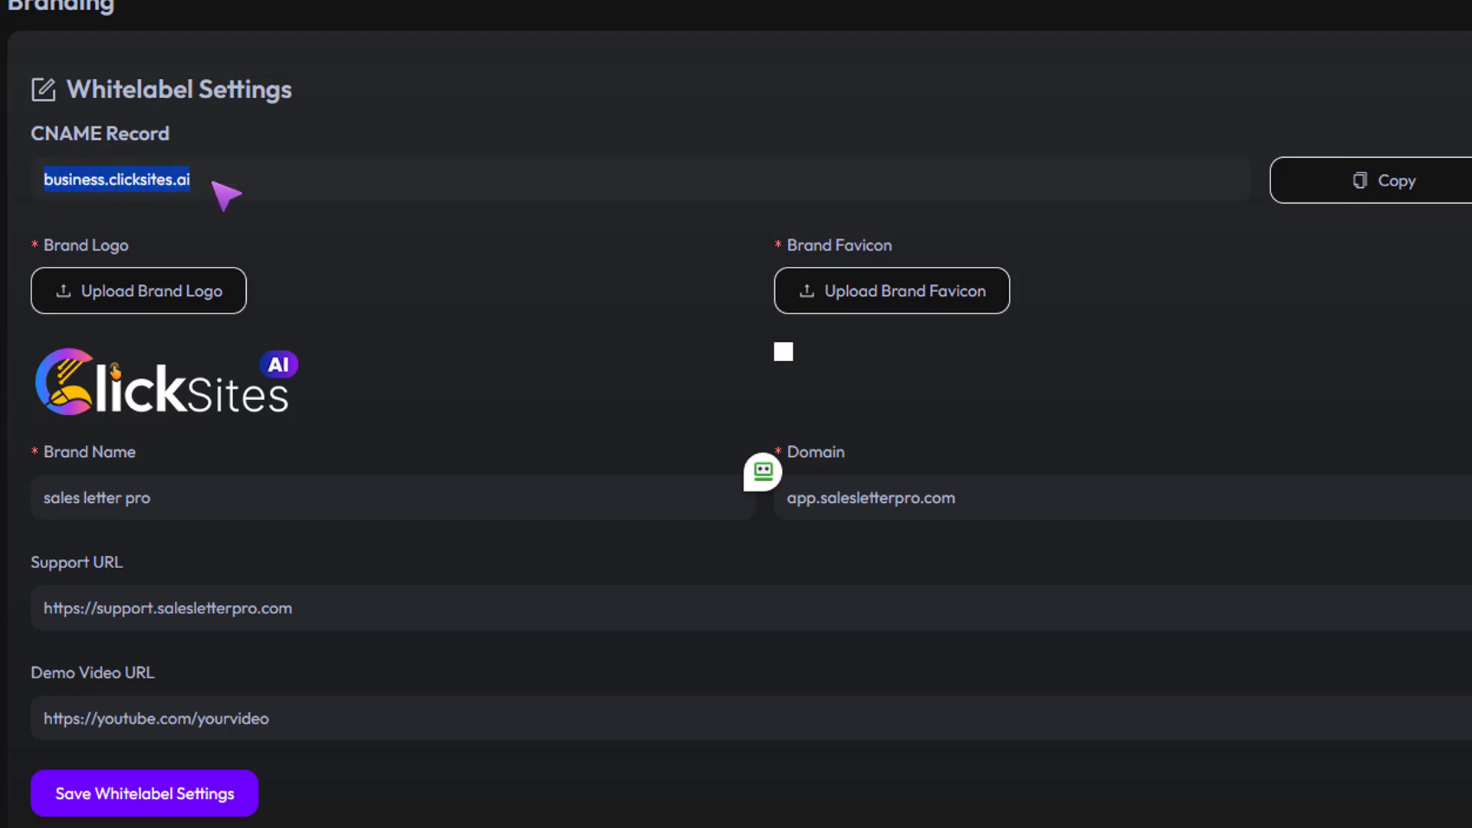
left_click_drag(172, 134, 44, 142)
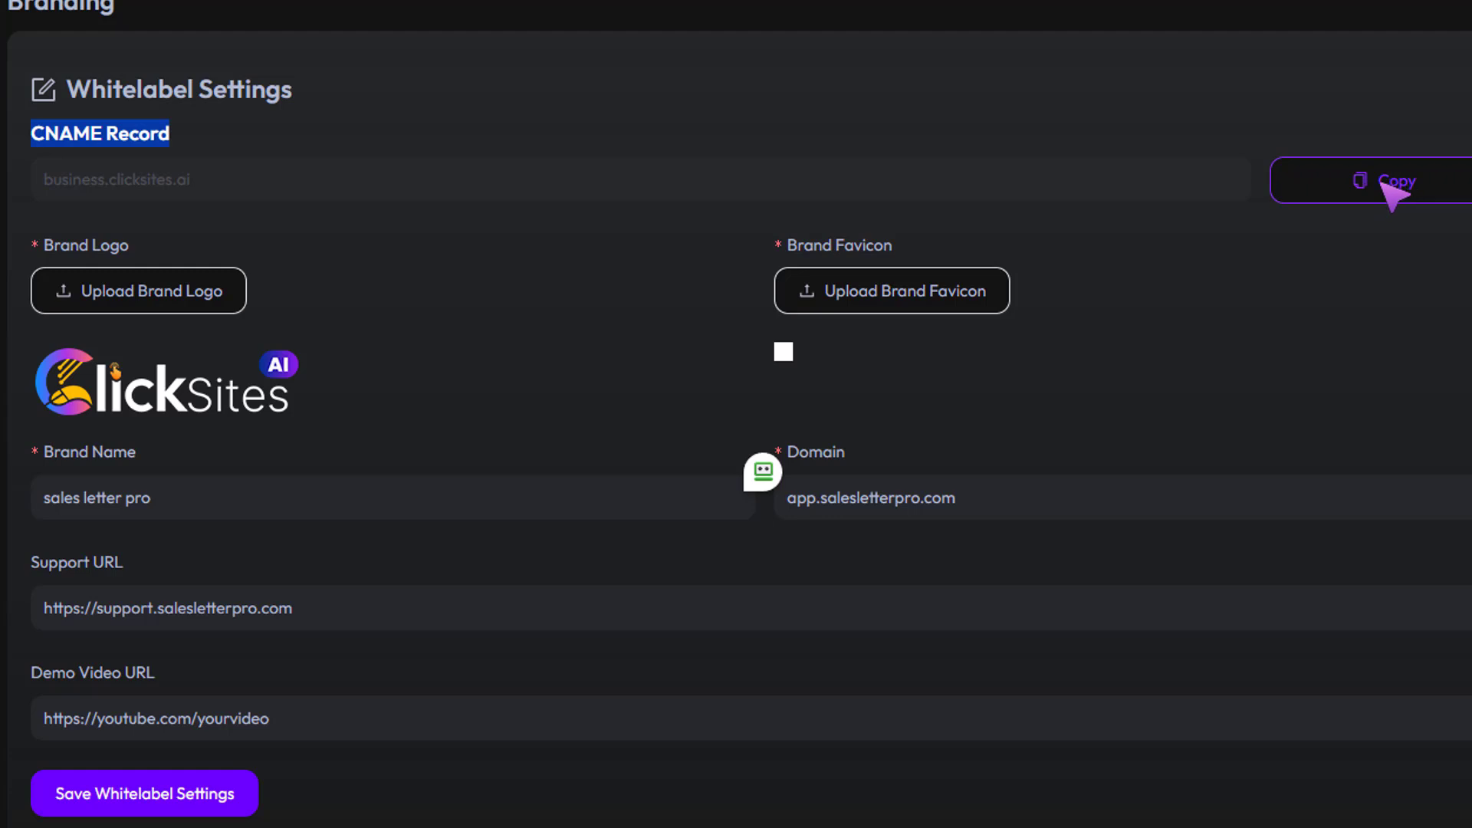
left_click(1358, 12)
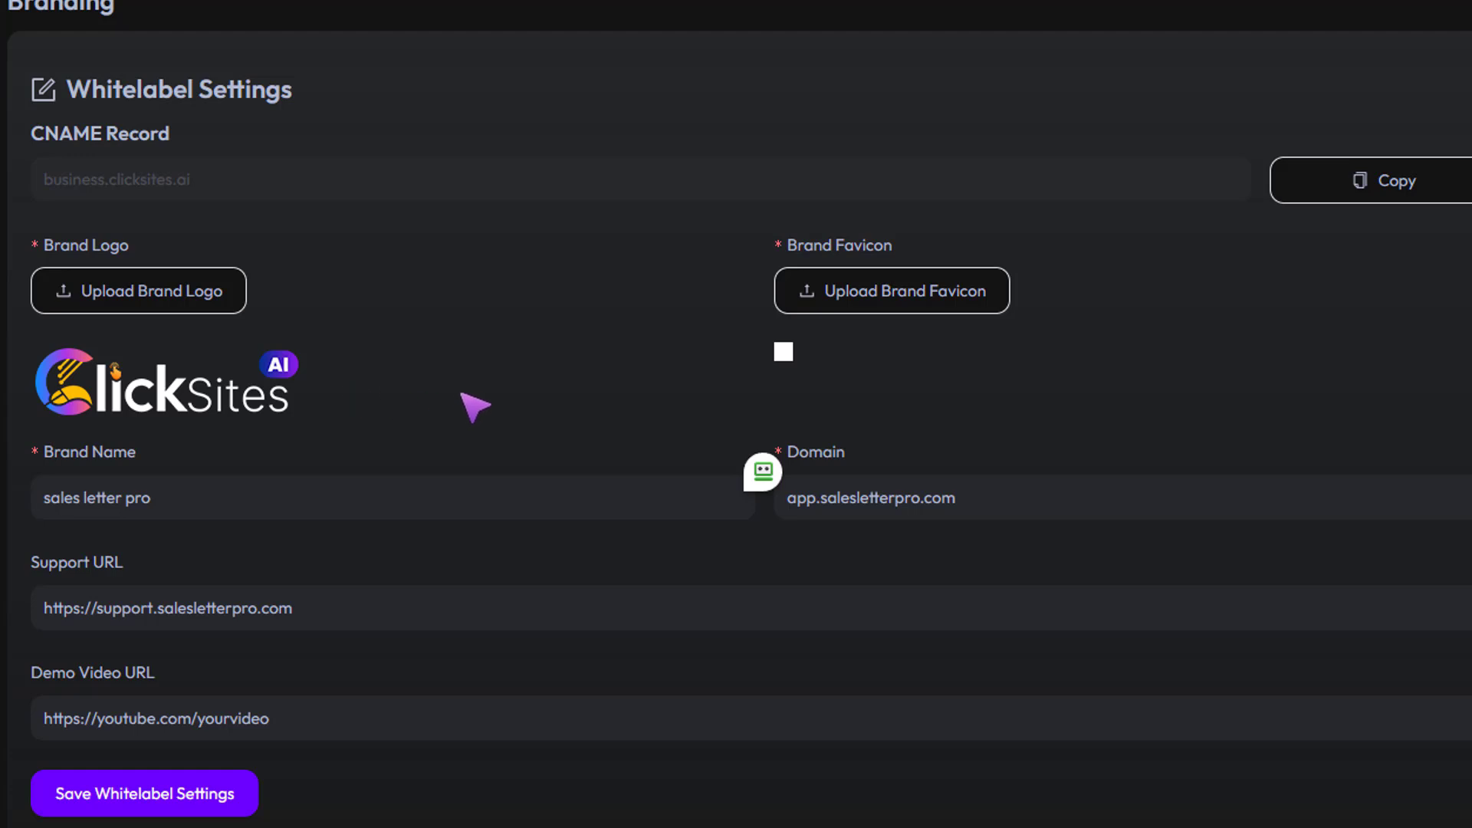
mouse_move(238, 413)
left_click_drag(40, 457, 46, 502)
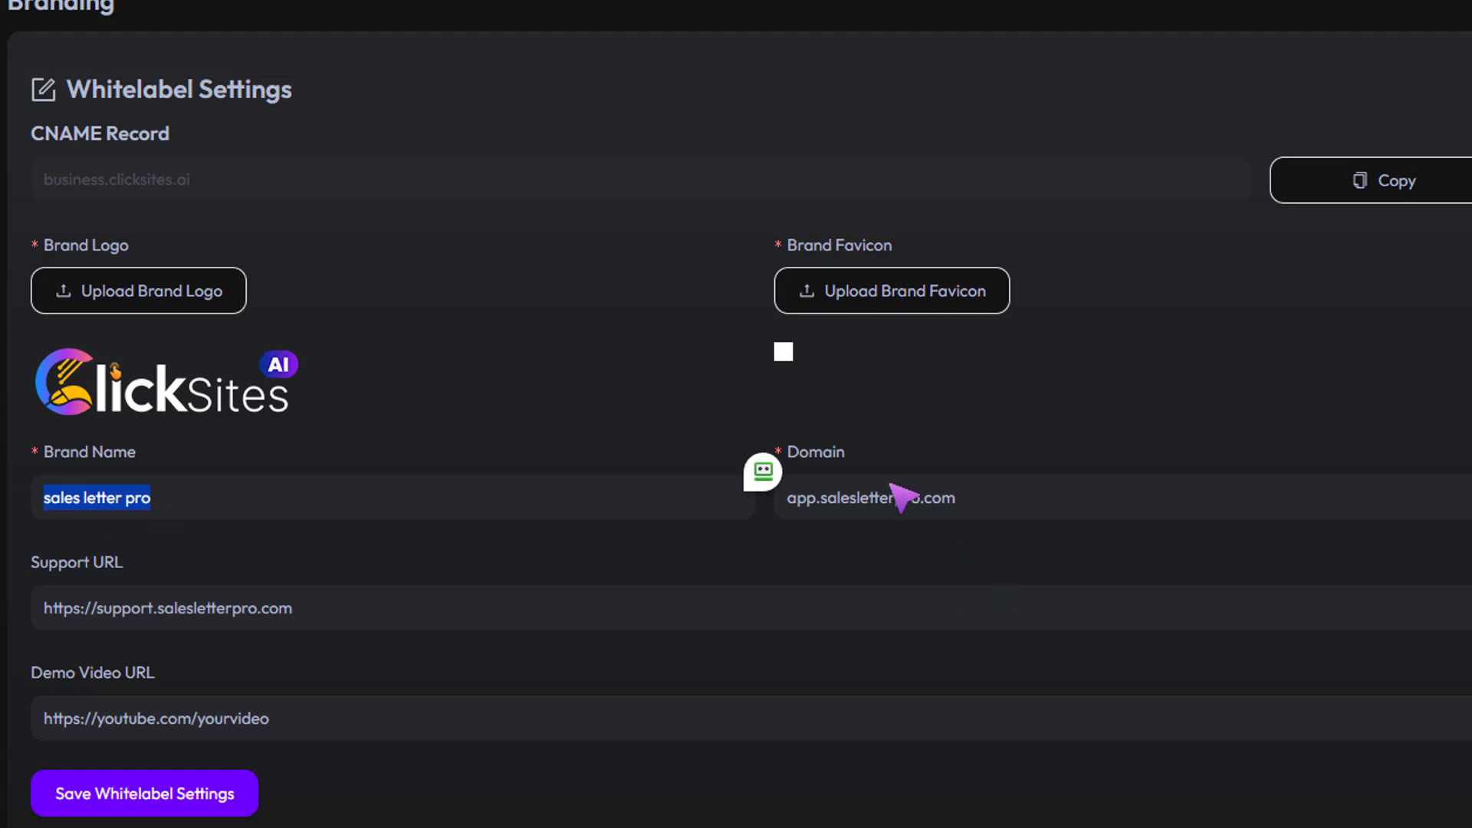
left_click_drag(850, 458, 796, 470)
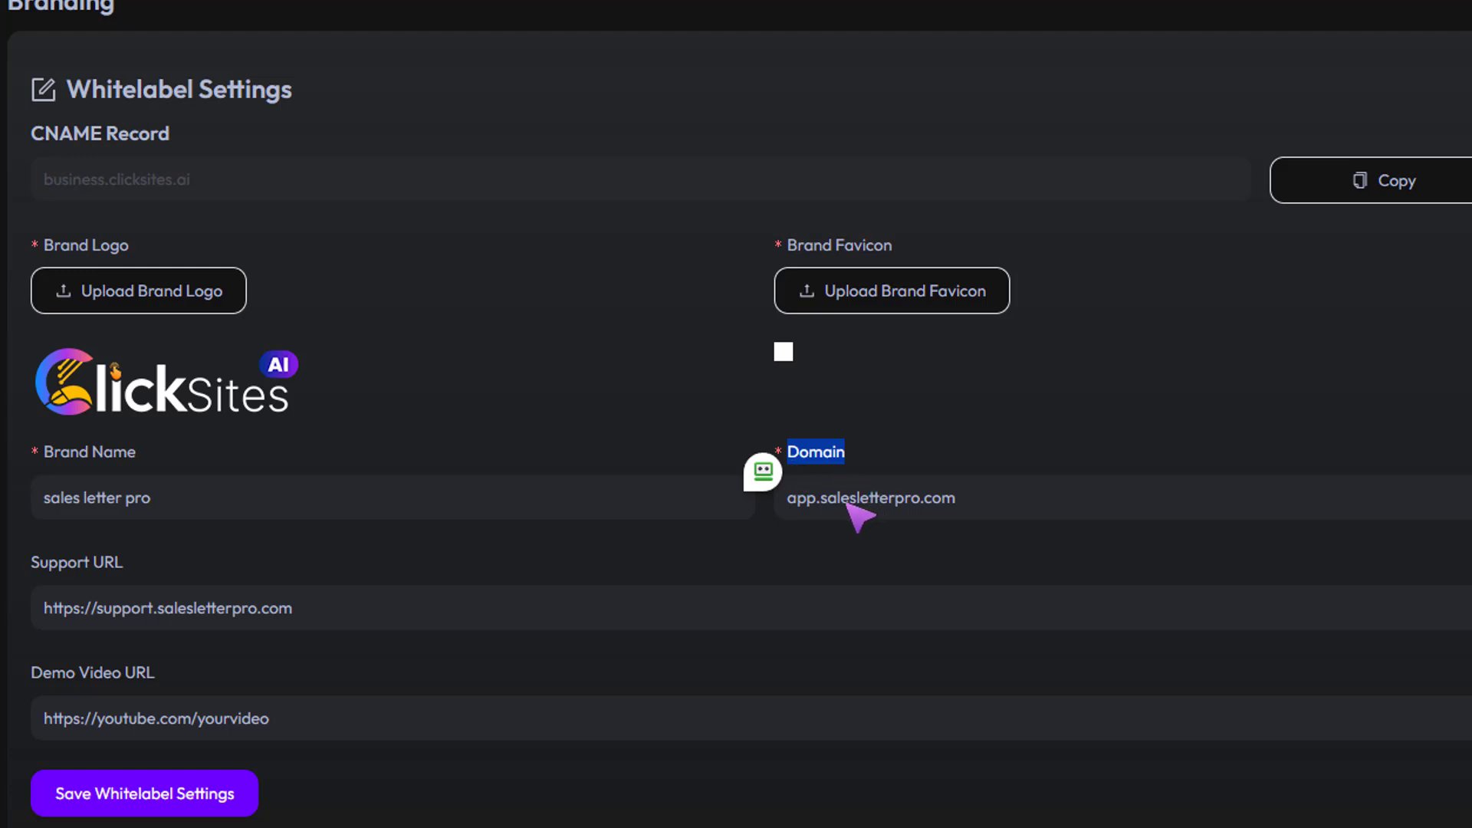
left_click(822, 507)
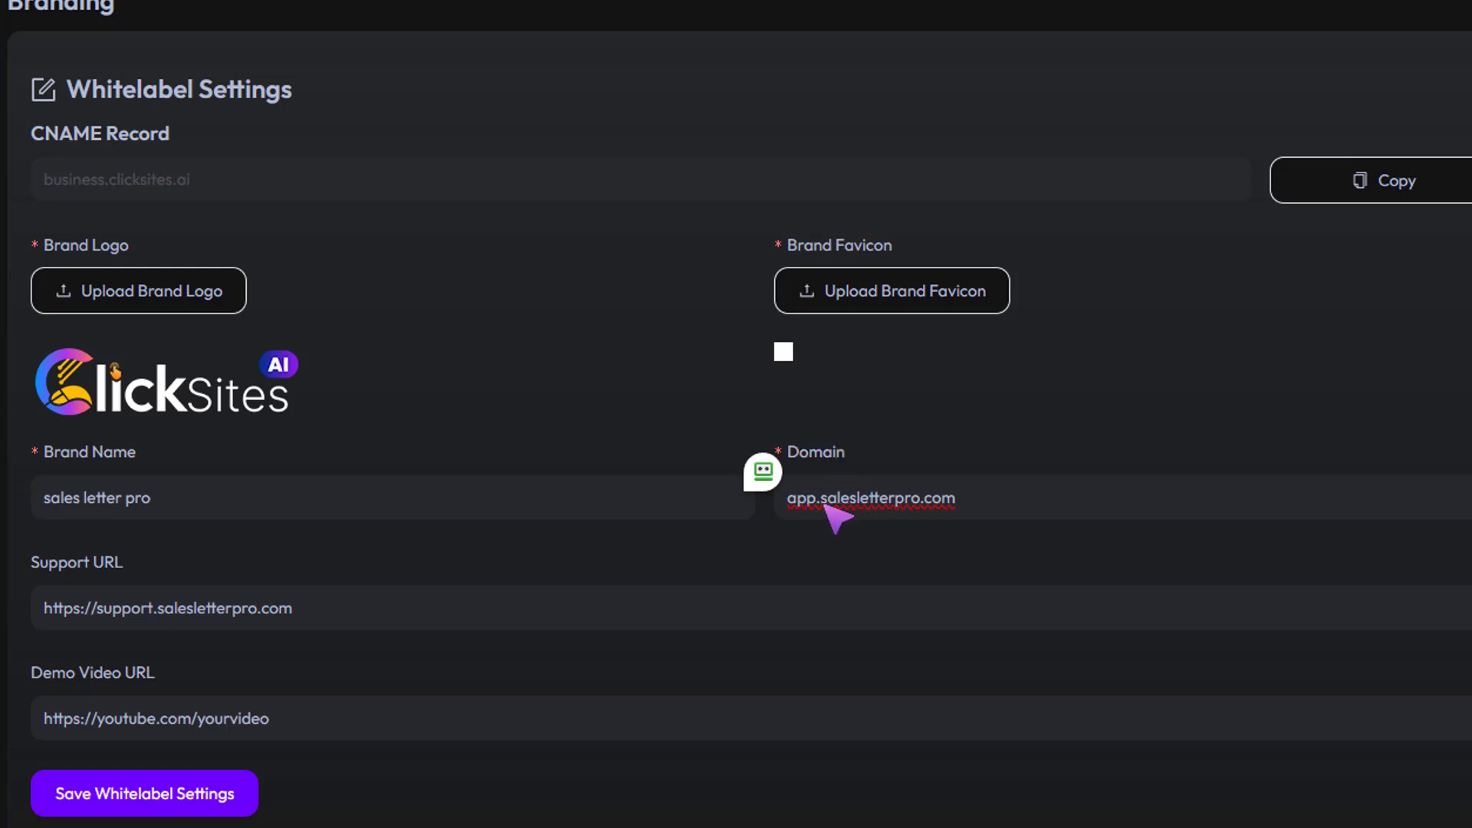
left_click_drag(825, 506, 788, 508)
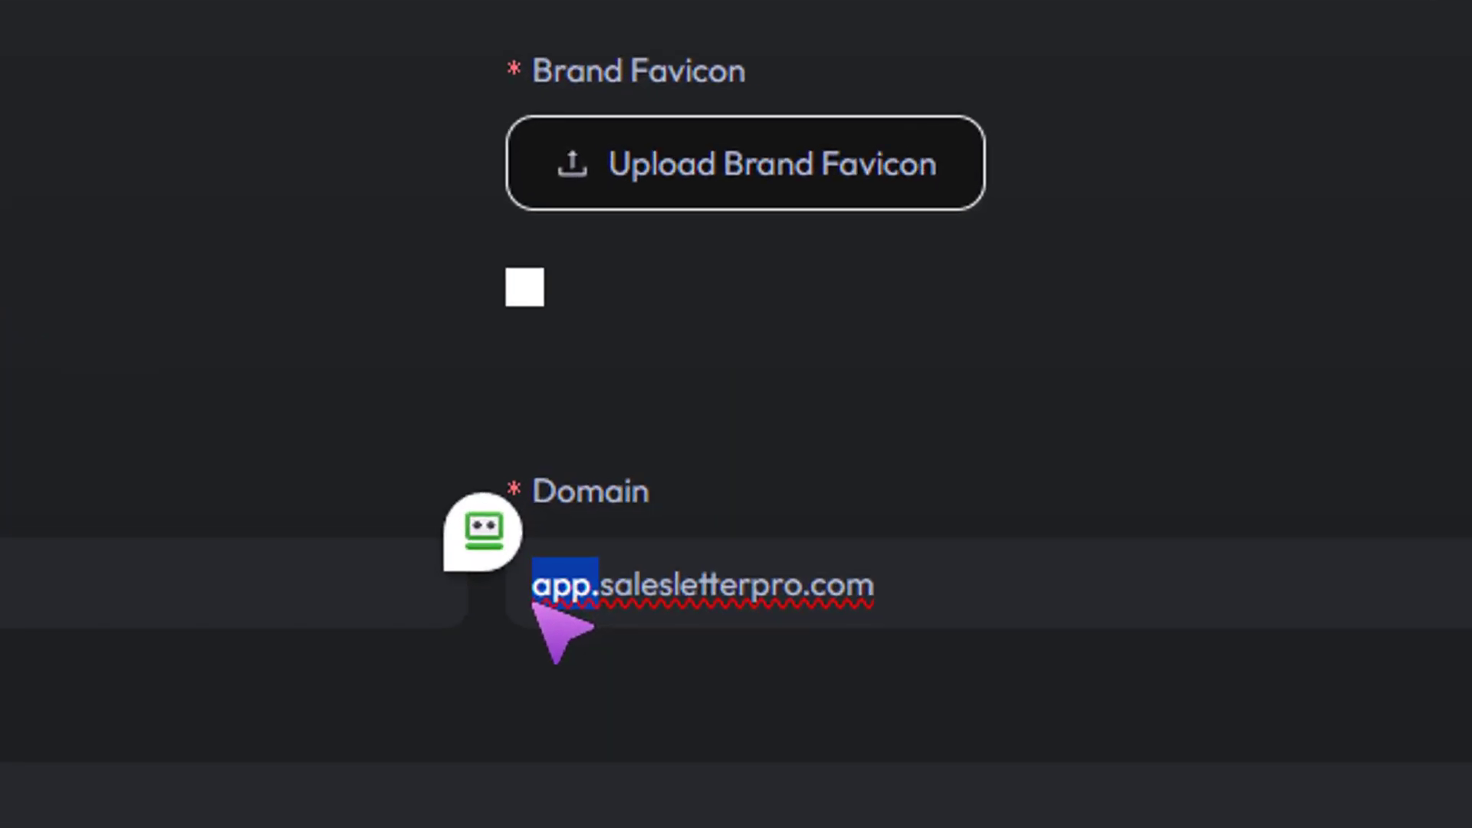
left_click(534, 605)
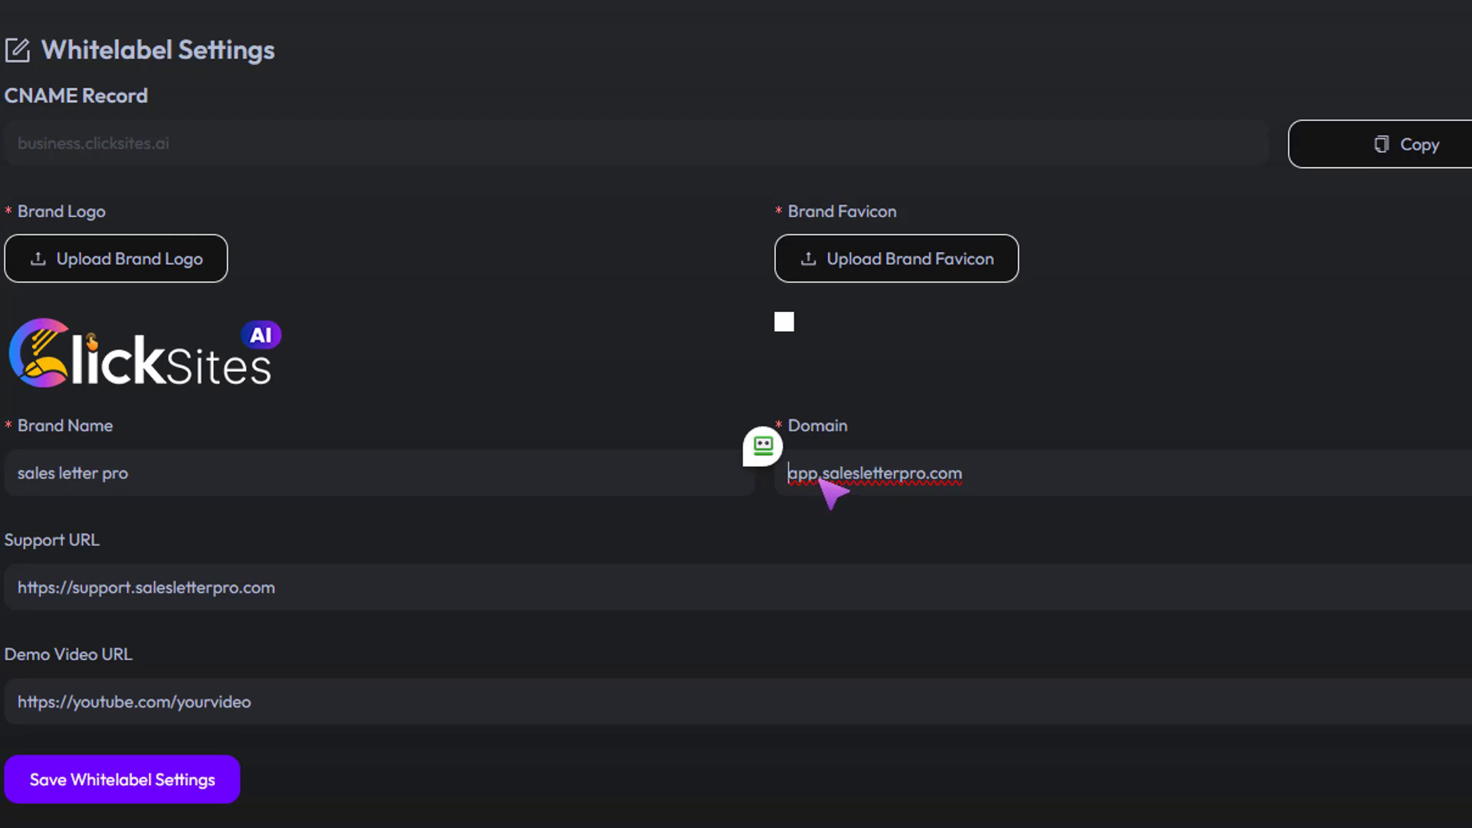
Step: Review the branding fields, copy the CNAME target, and move to the Advanced DNS records
double_click(793, 481)
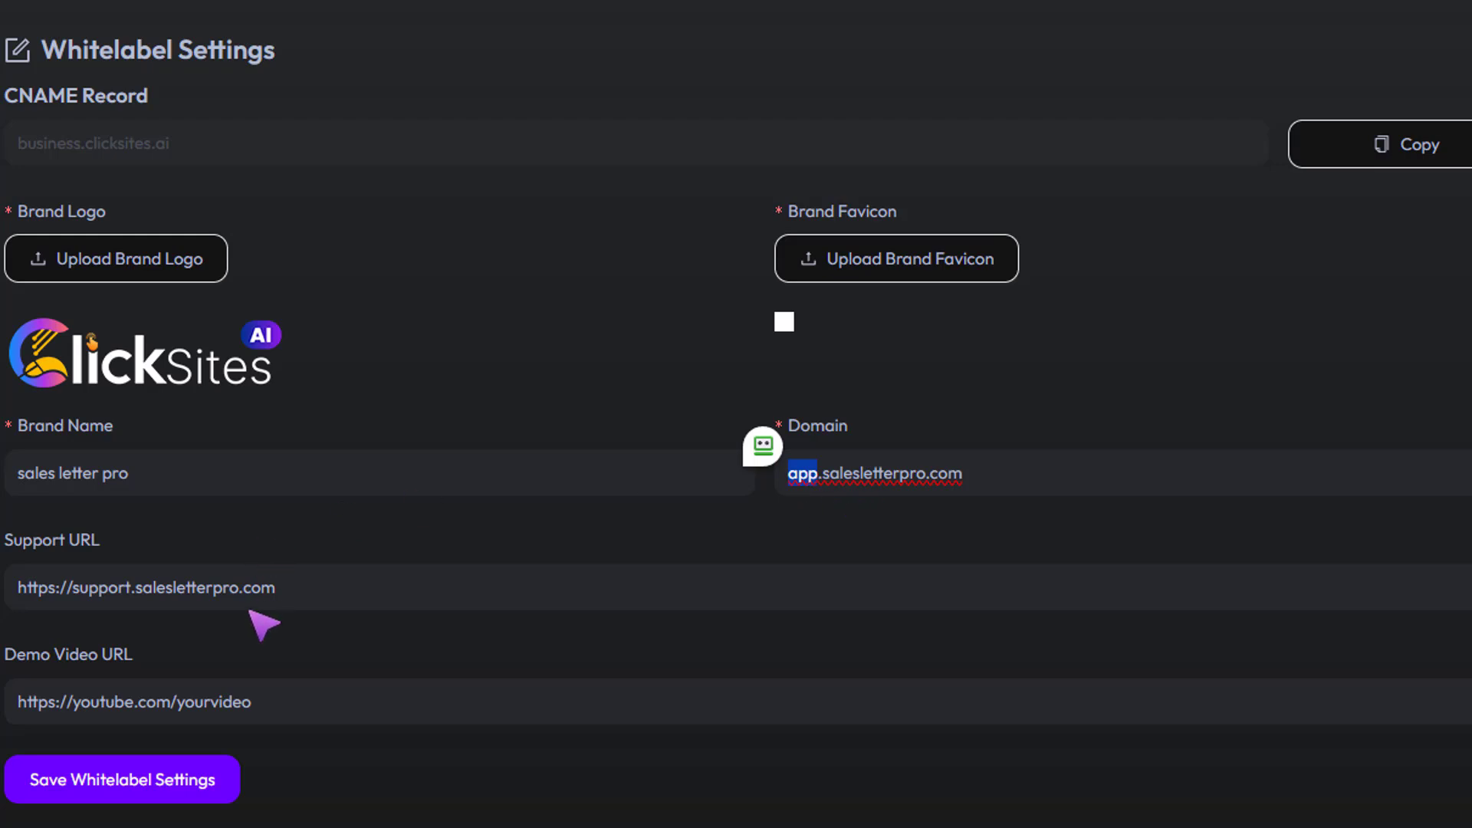
left_click_drag(283, 595, 141, 559)
left_click_drag(8, 658, 148, 666)
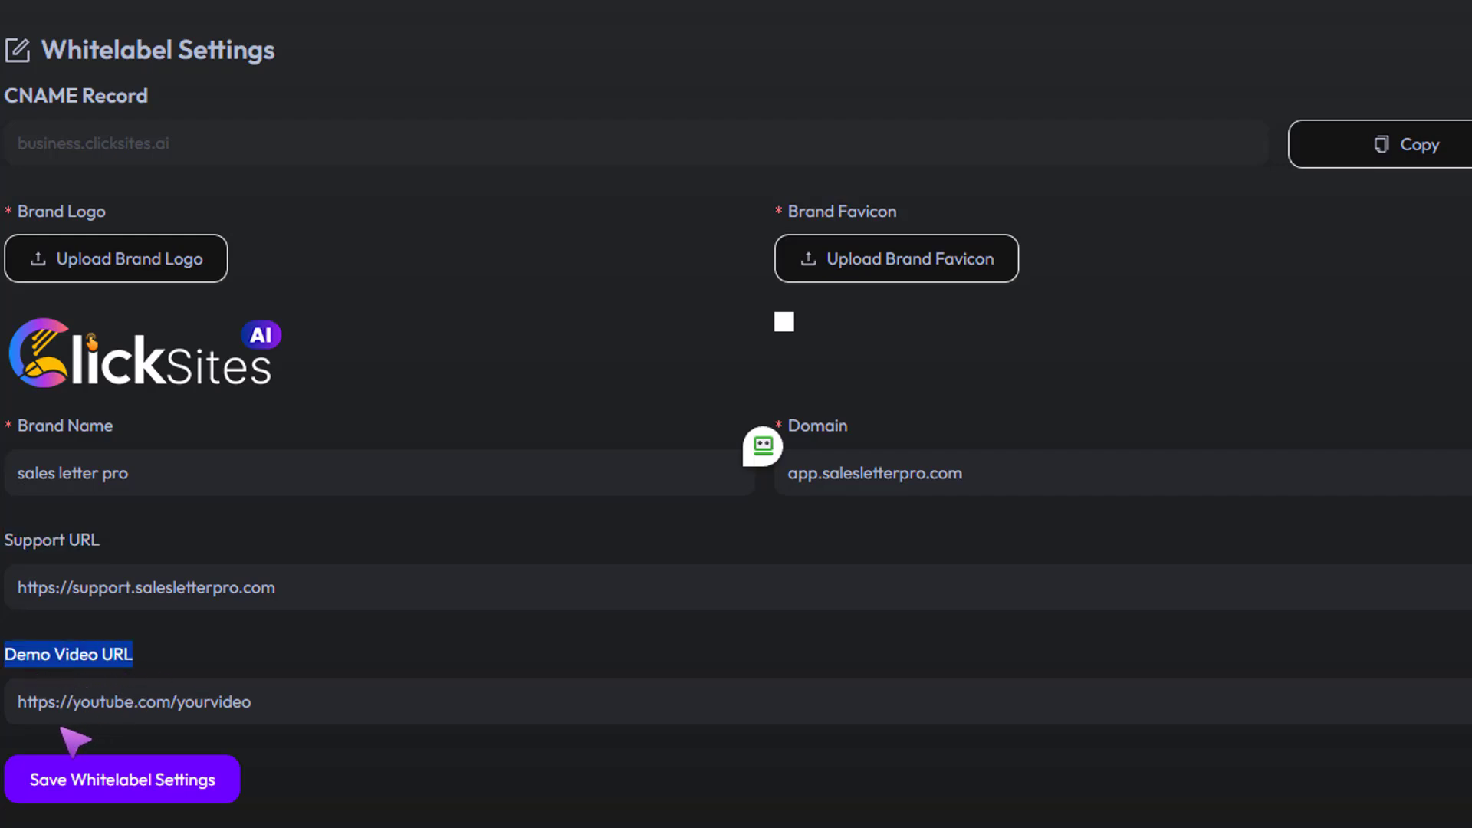
left_click_drag(23, 713, 269, 693)
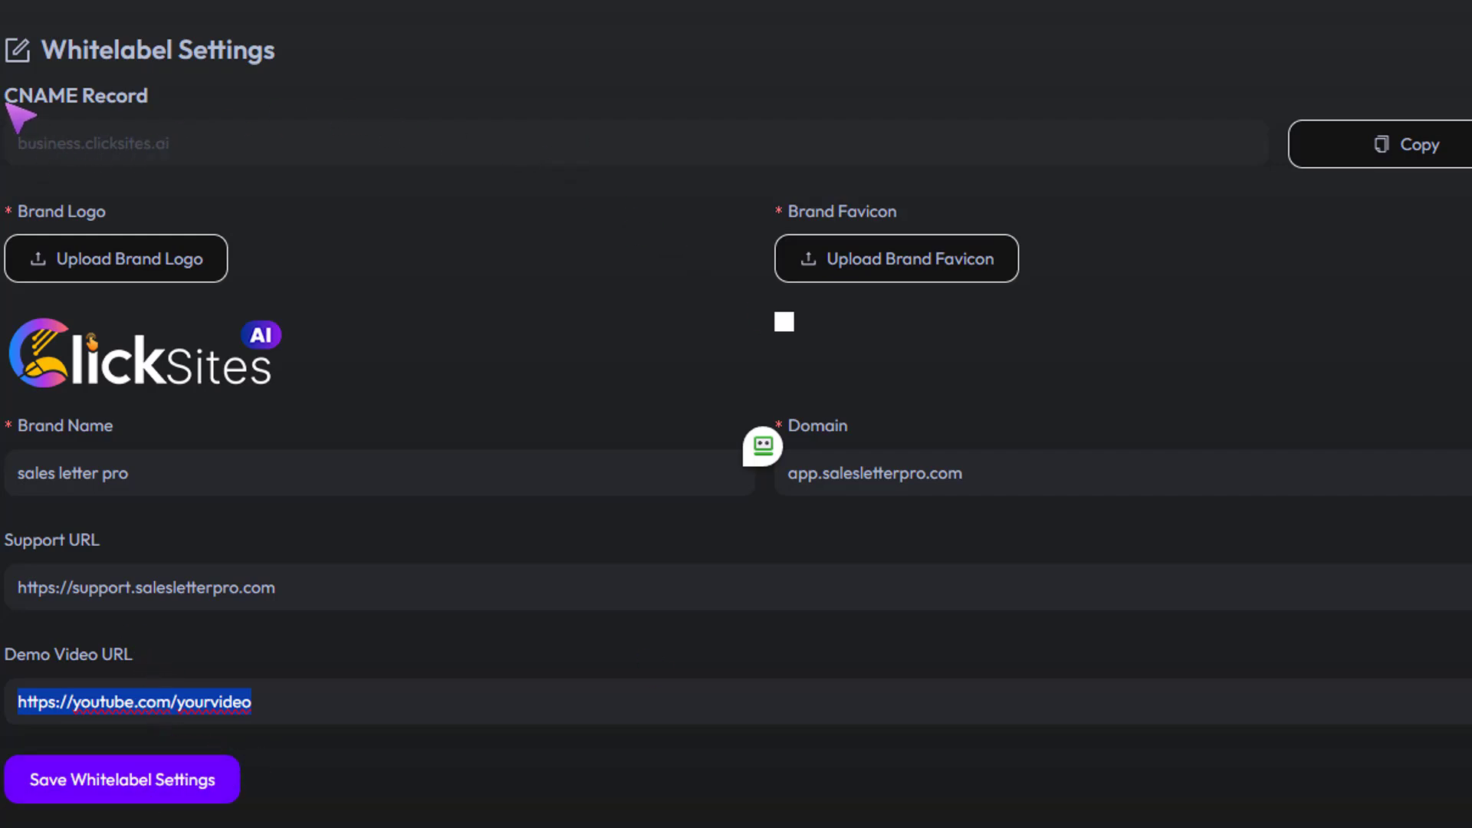
left_click_drag(5, 98, 143, 106)
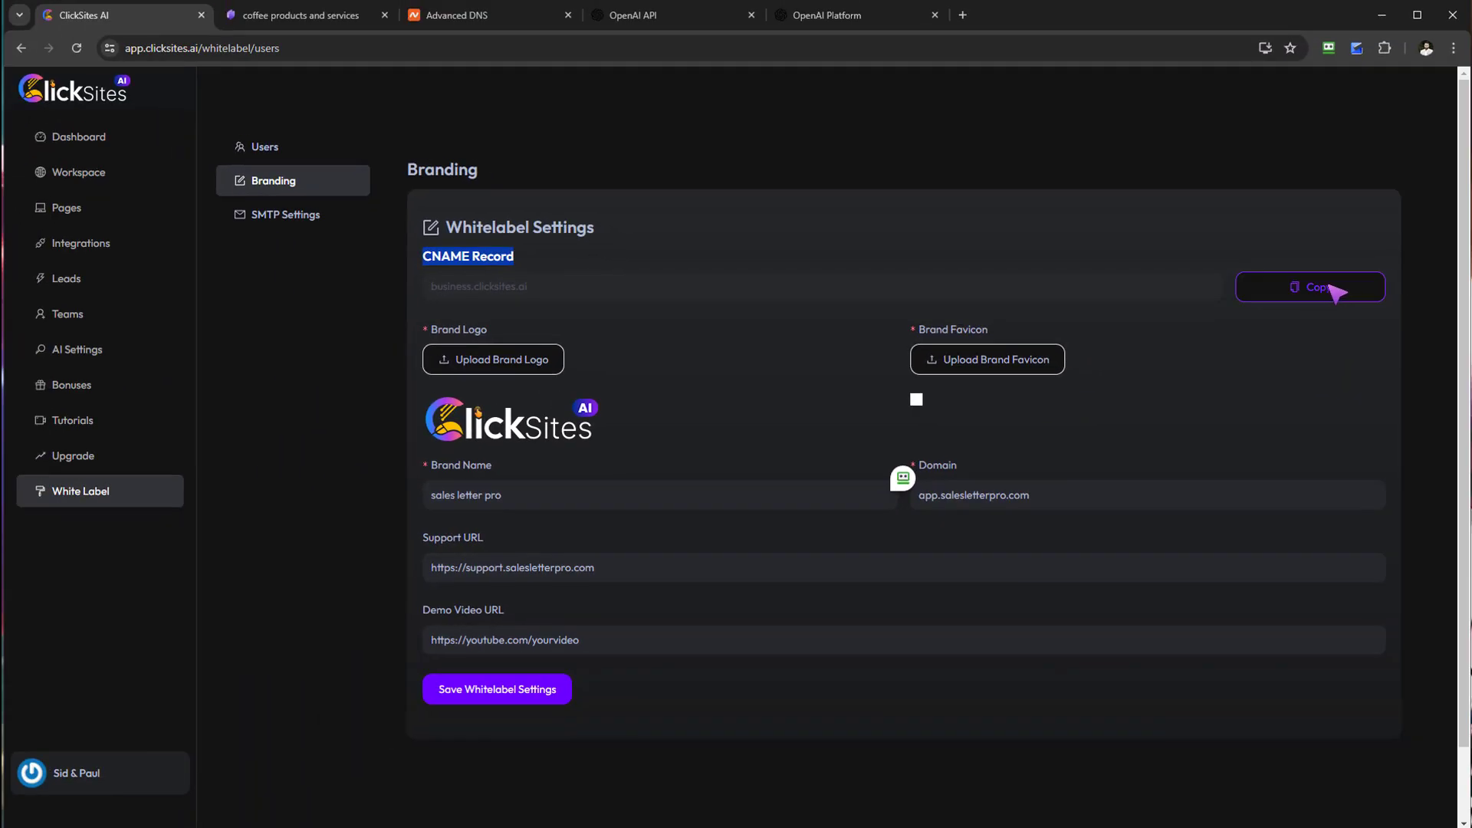
left_click(1325, 299)
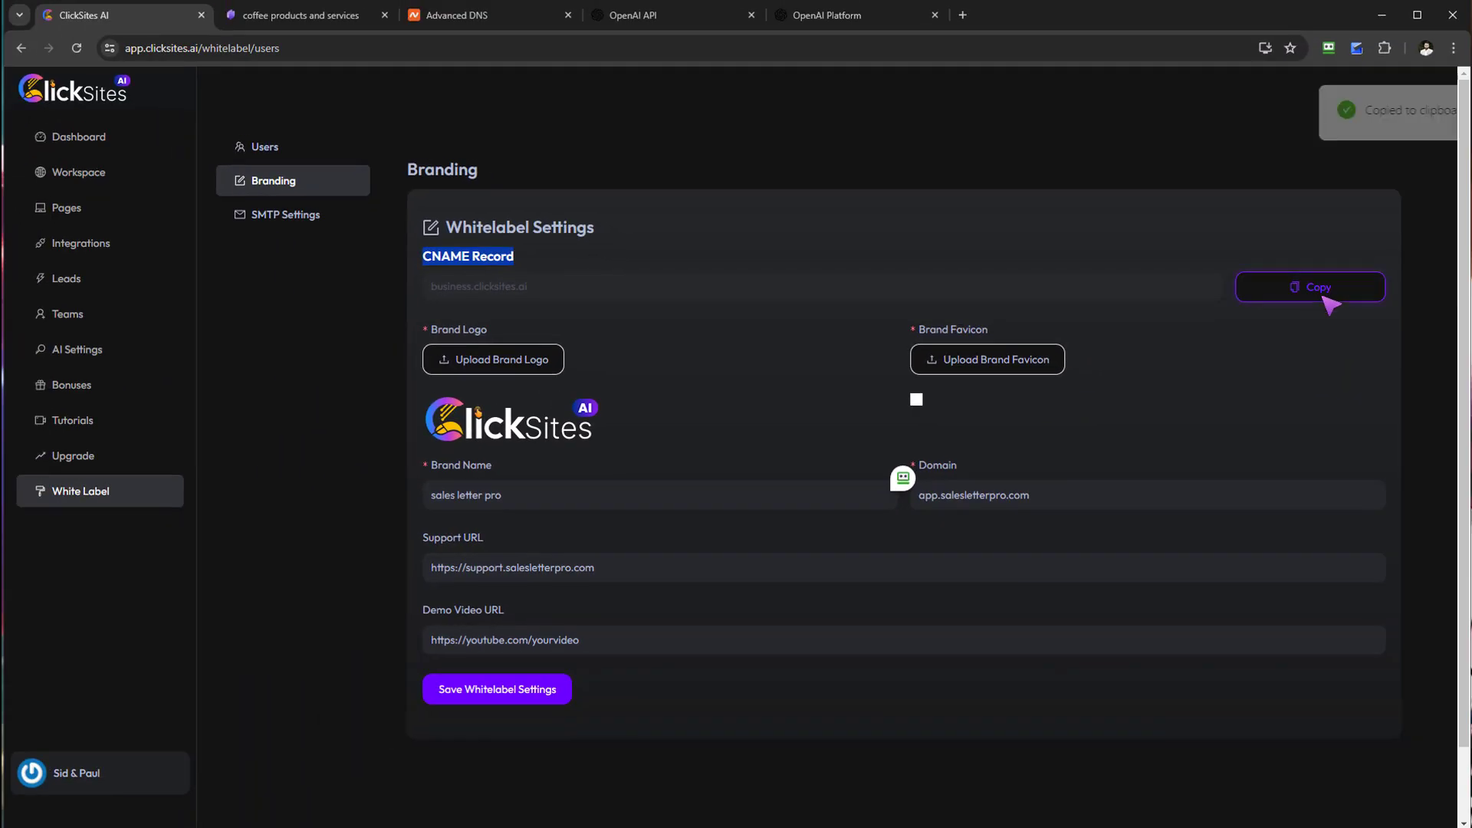
left_click(467, 21)
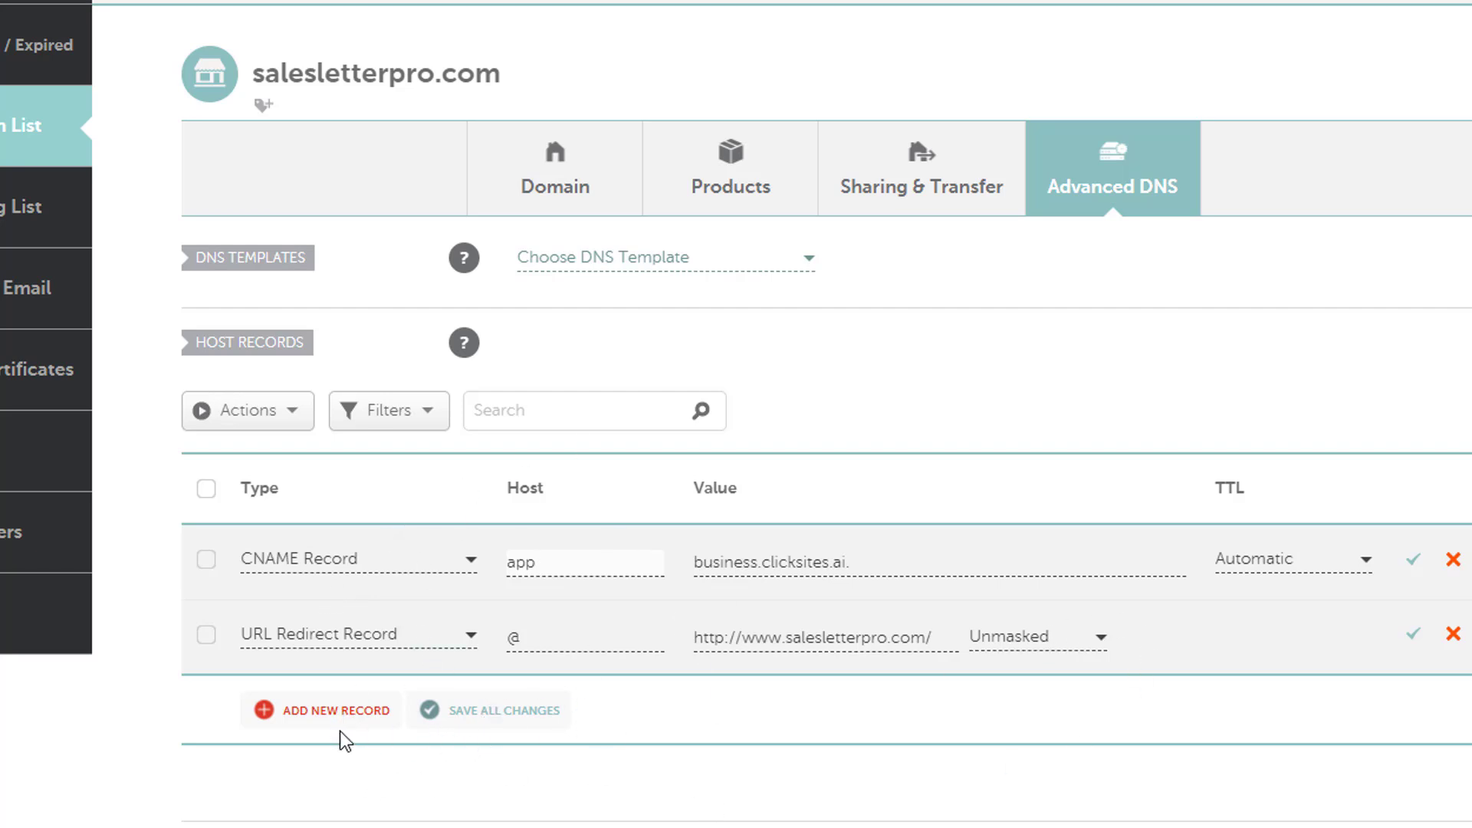
Step: Add a new CNAME Record row in Namecheap with host app
left_click(341, 710)
scroll(341, 731, "down", 5)
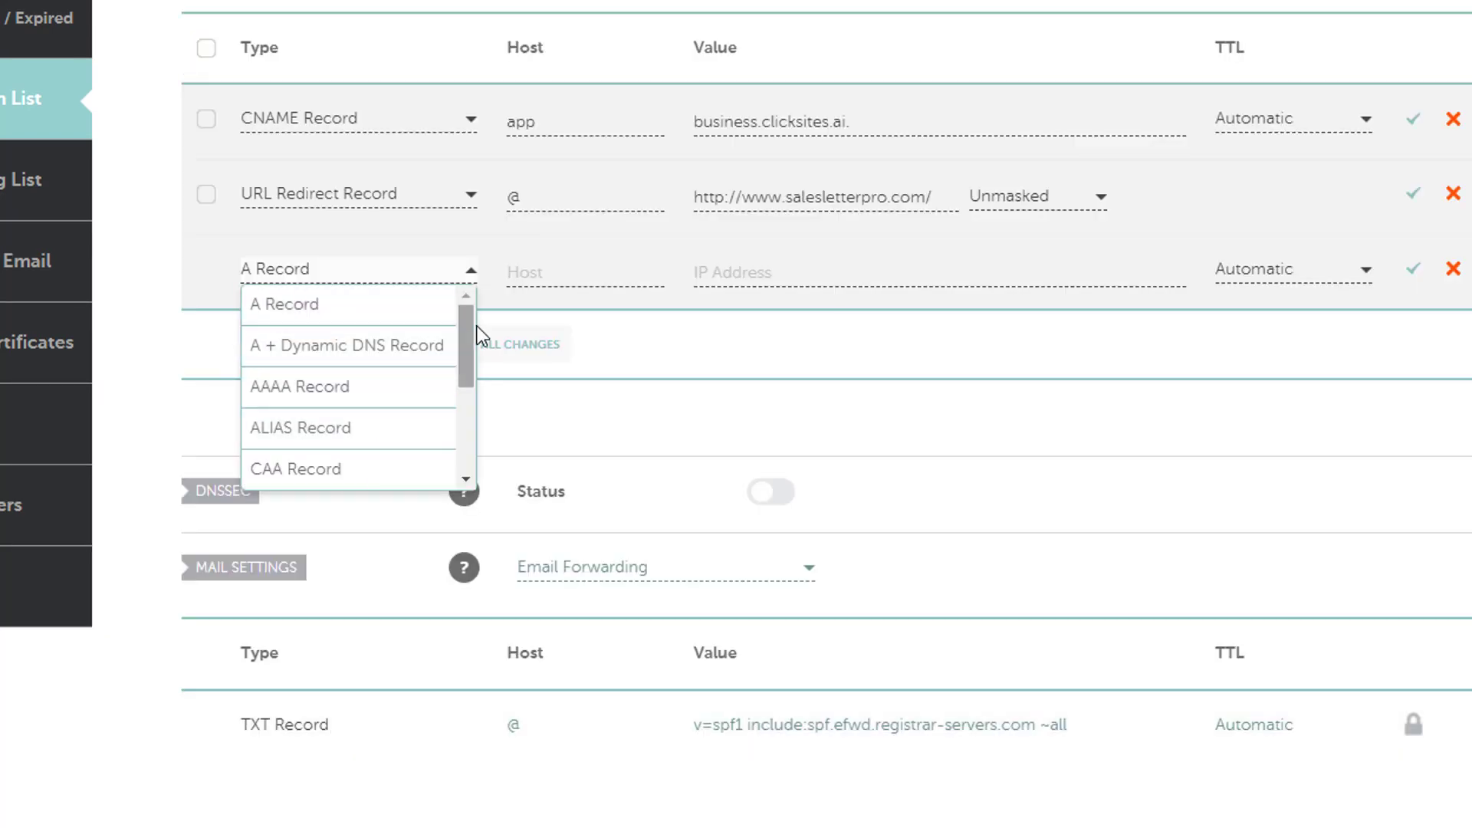
left_click_drag(467, 345, 460, 371)
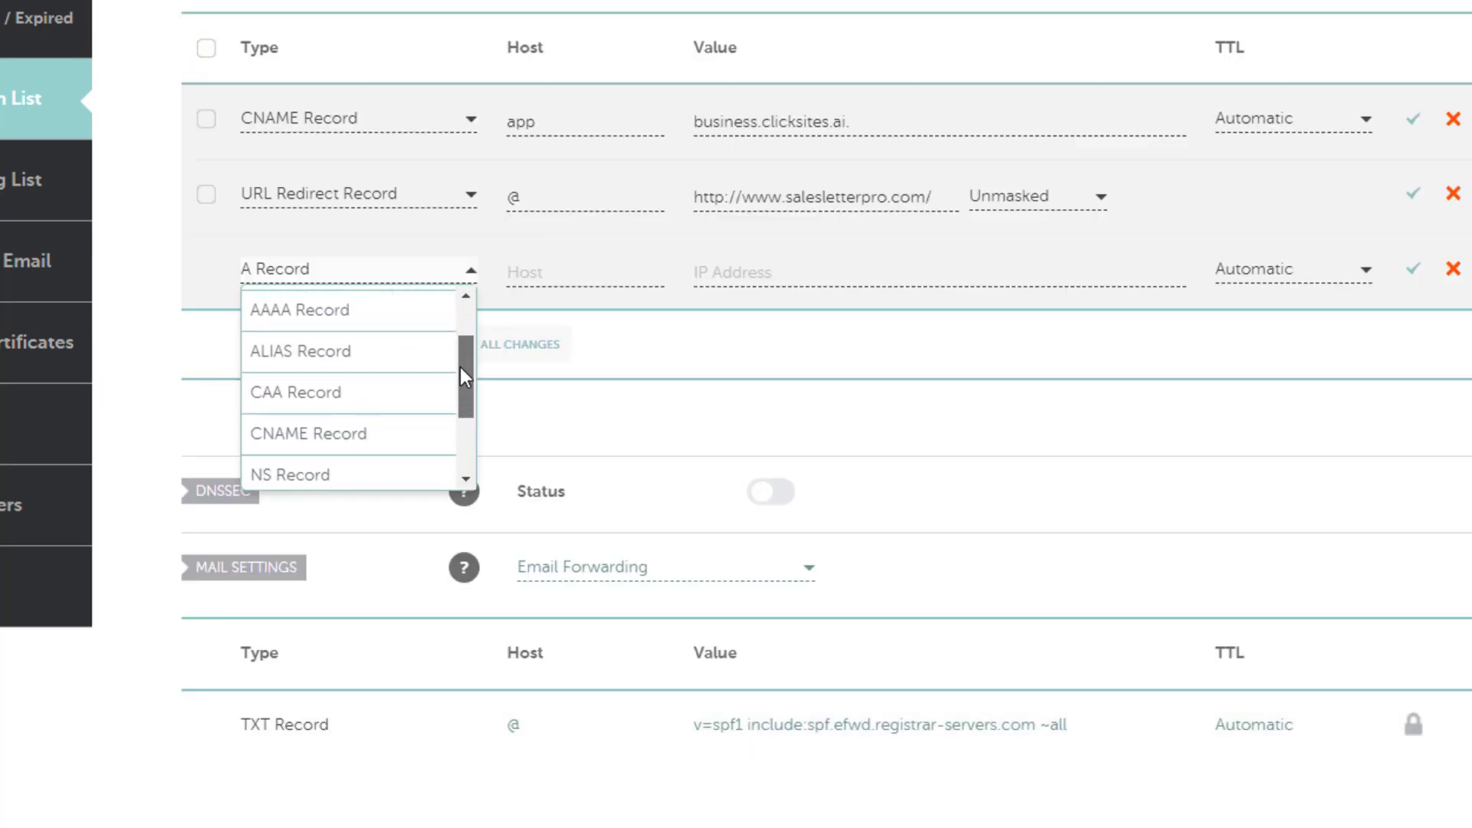
left_click(366, 433)
scroll(361, 706, "up", 3)
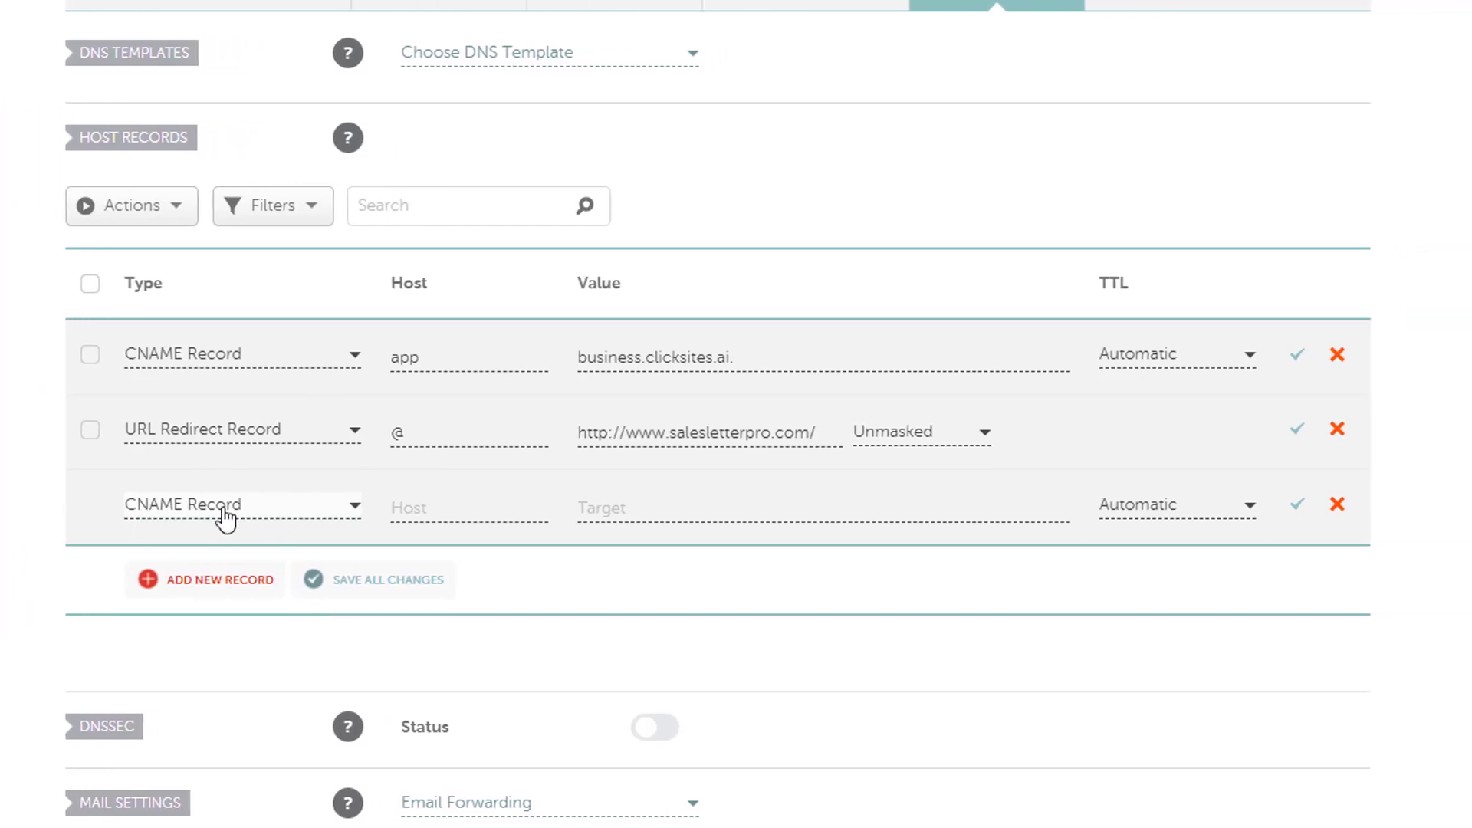
left_click(414, 509)
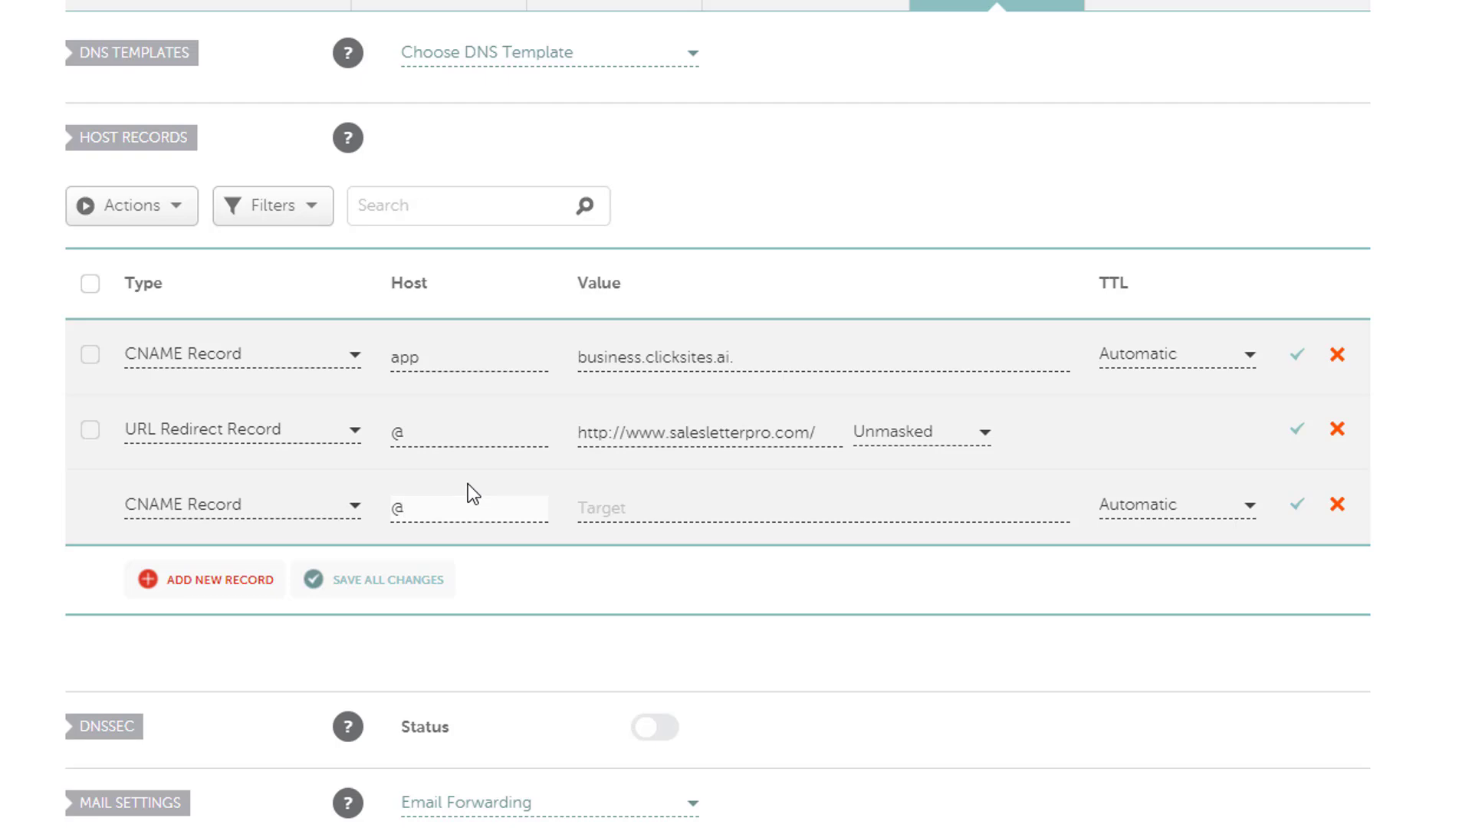
left_click_drag(437, 511, 383, 507)
left_click(402, 519)
key("BackSpace")
type("app.")
key("BackSpace")
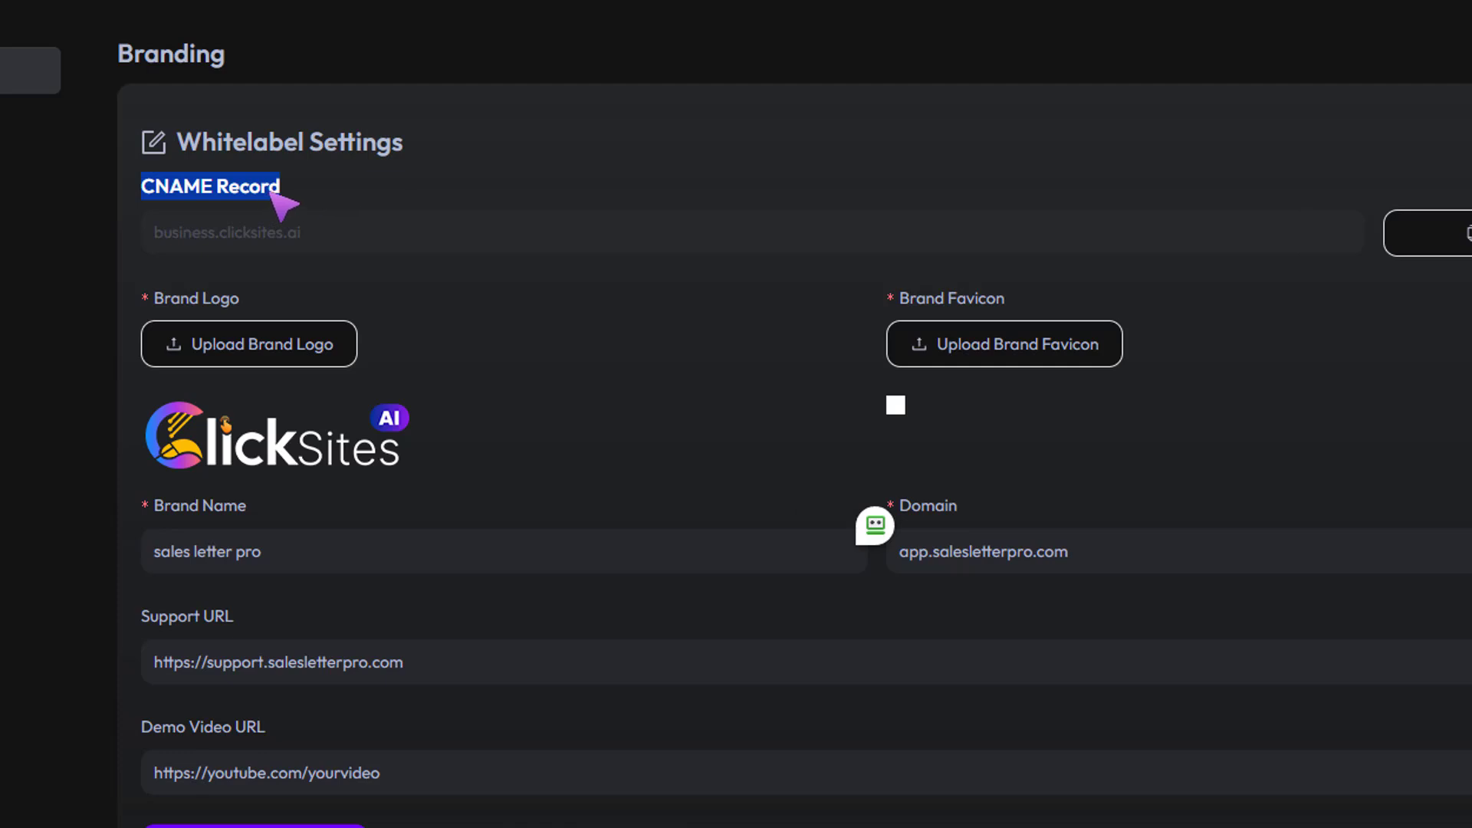
Step: Copy the CNAME target business.clicksites.ai from the branding form
left_click_drag(157, 239, 642, 238)
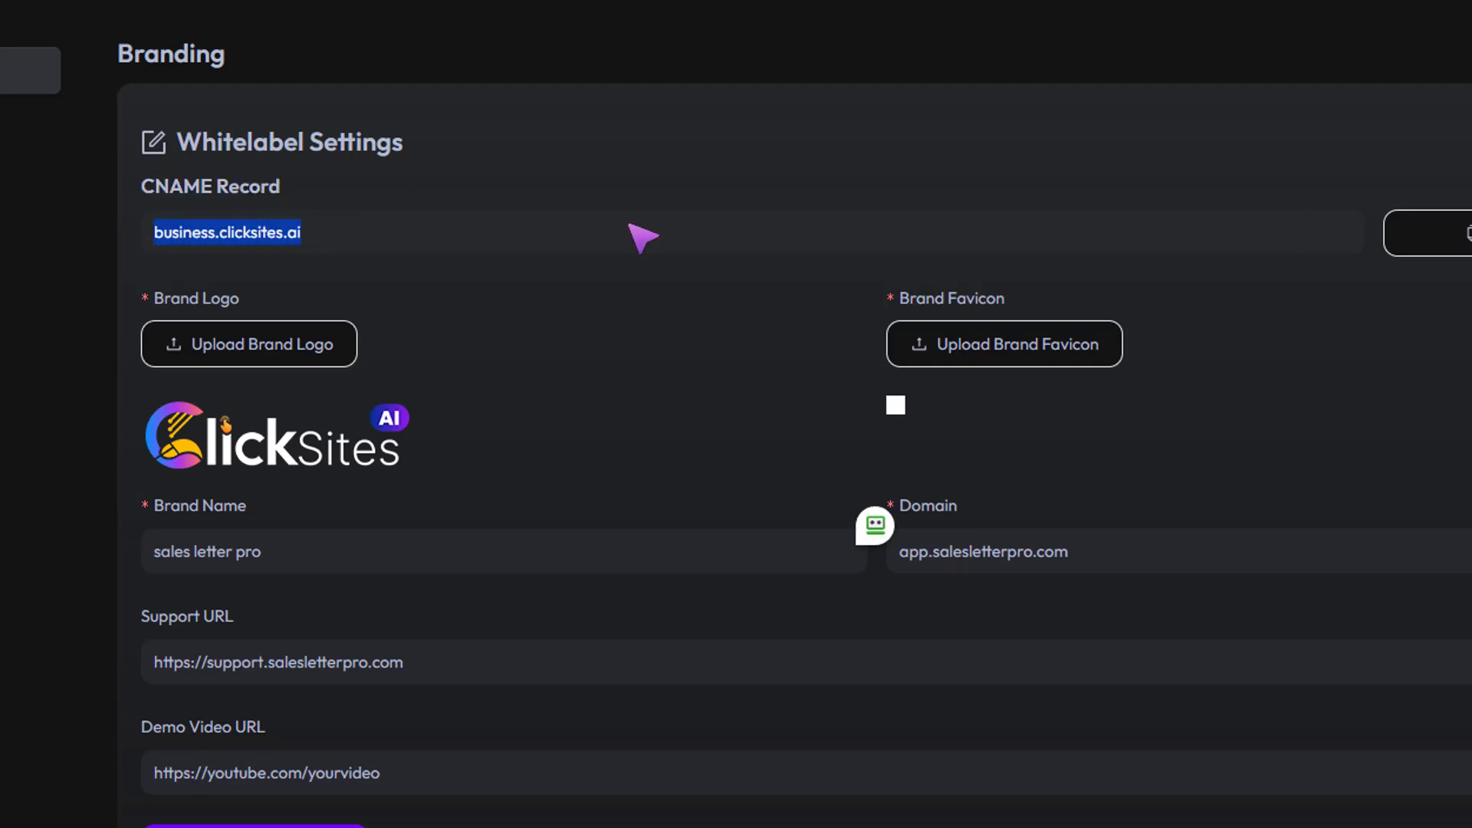
left_click(1414, 232)
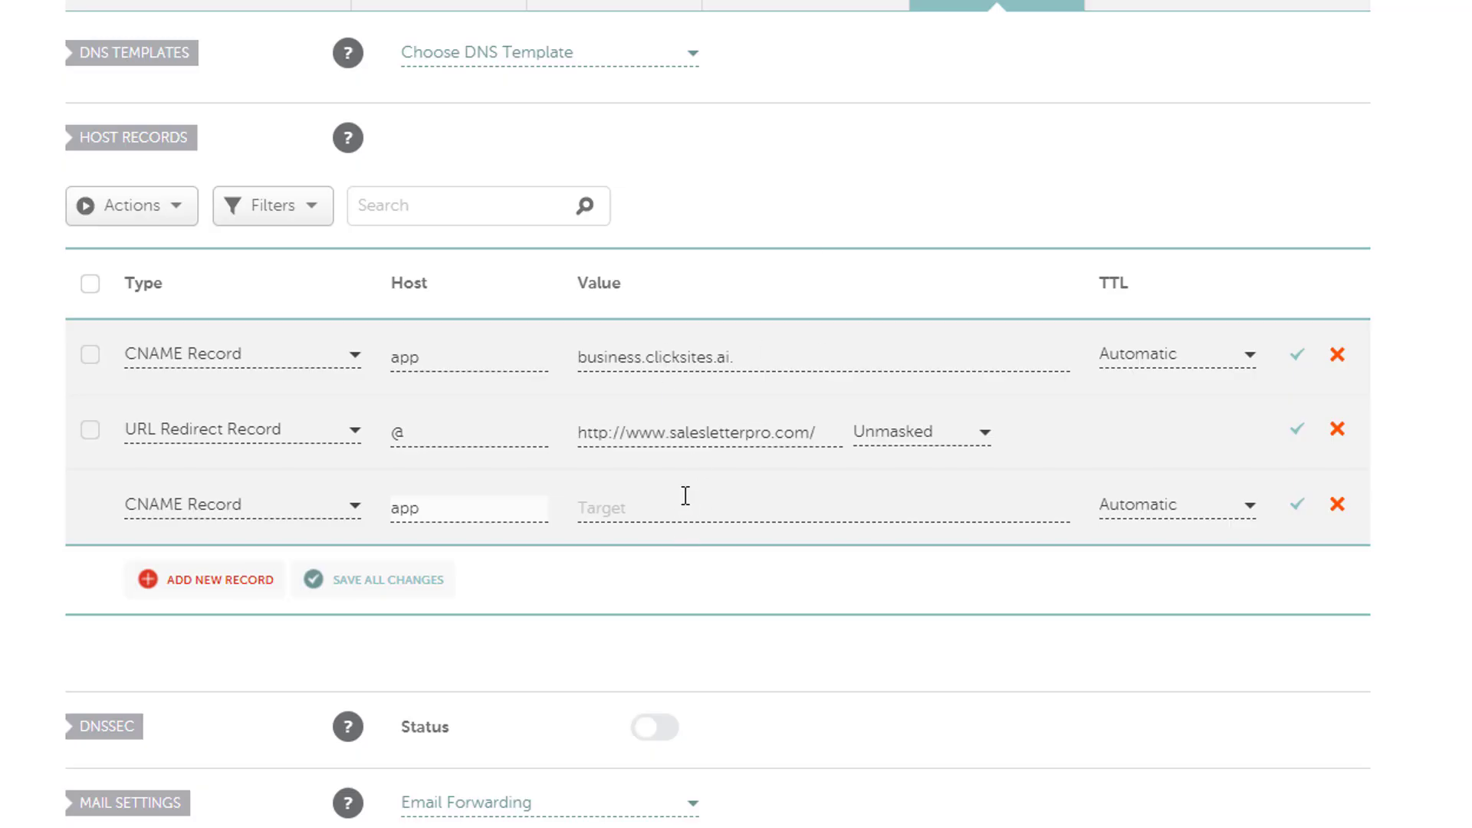
Step: Paste business.clicksites.ai as the new CNAME record's target, then discard the row
left_click(729, 516)
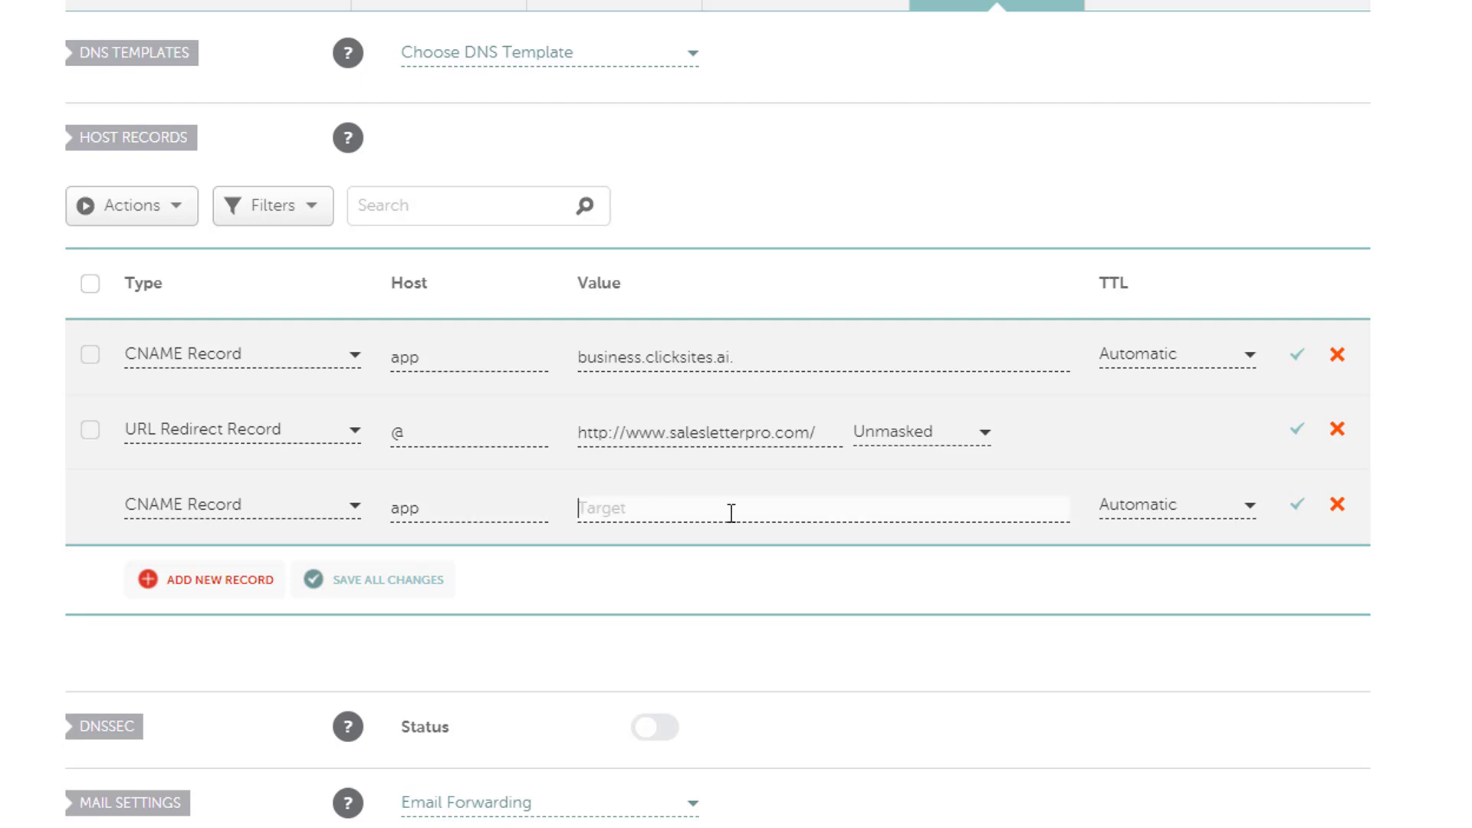
right_click(729, 514)
left_click(813, 108)
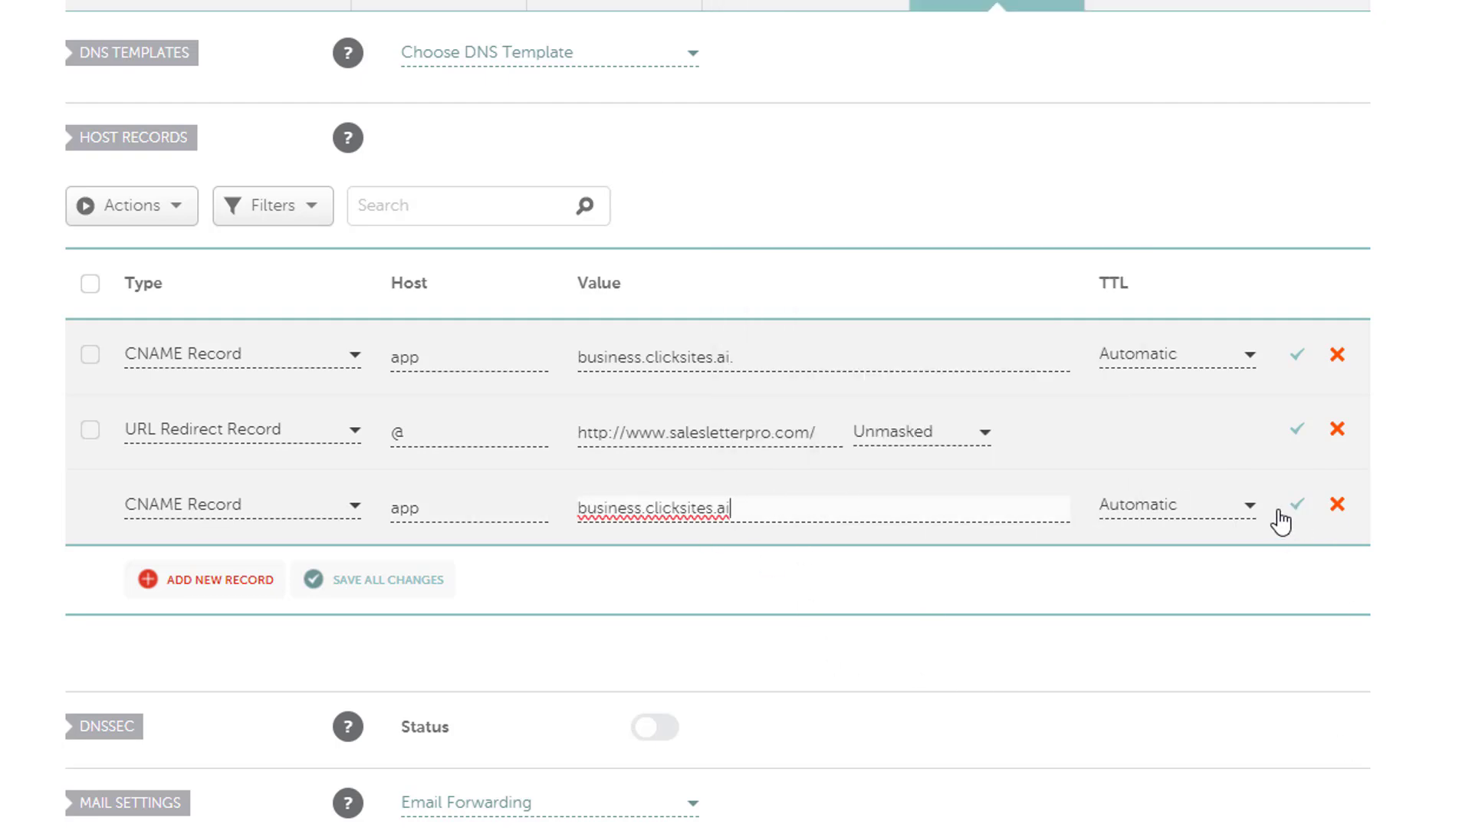
left_click(730, 520)
type(".")
key("BackSpace")
left_click(1337, 505)
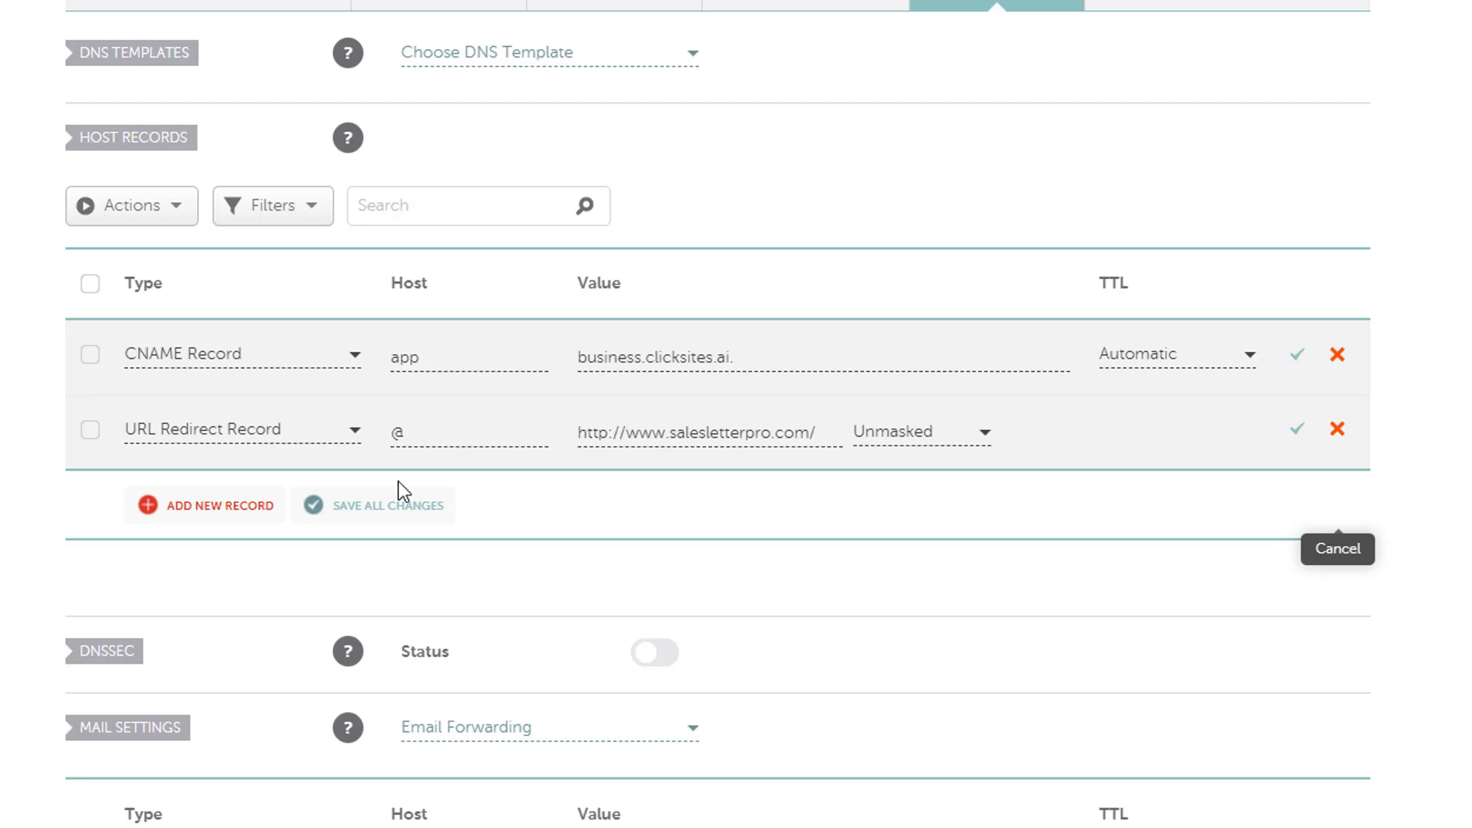
Step: Copy the salesletterpro.com domain name from the Namecheap page
scroll(399, 484, "up", 2)
scroll(388, 131, "down", 1)
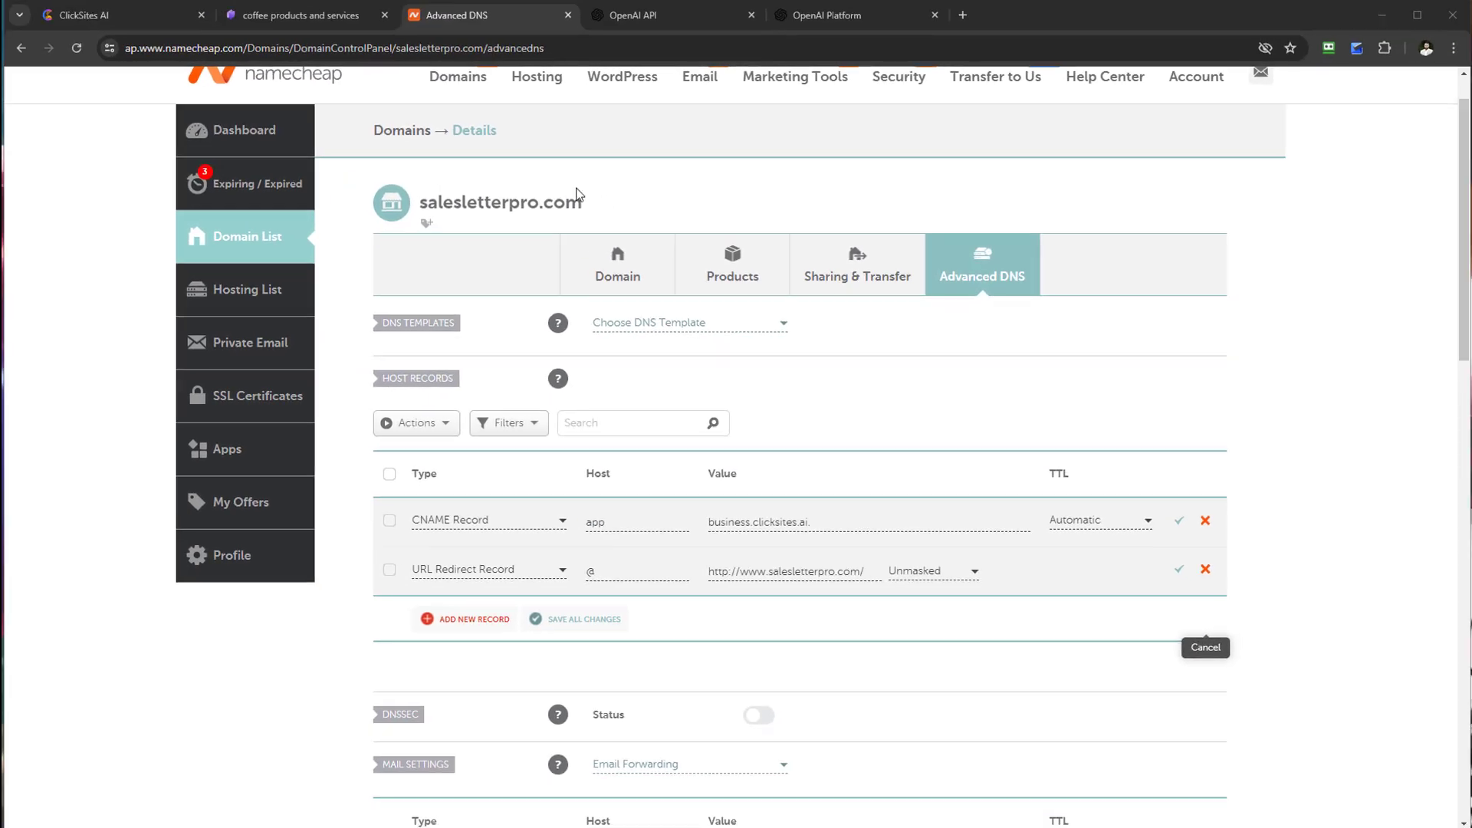
left_click_drag(576, 193, 499, 203)
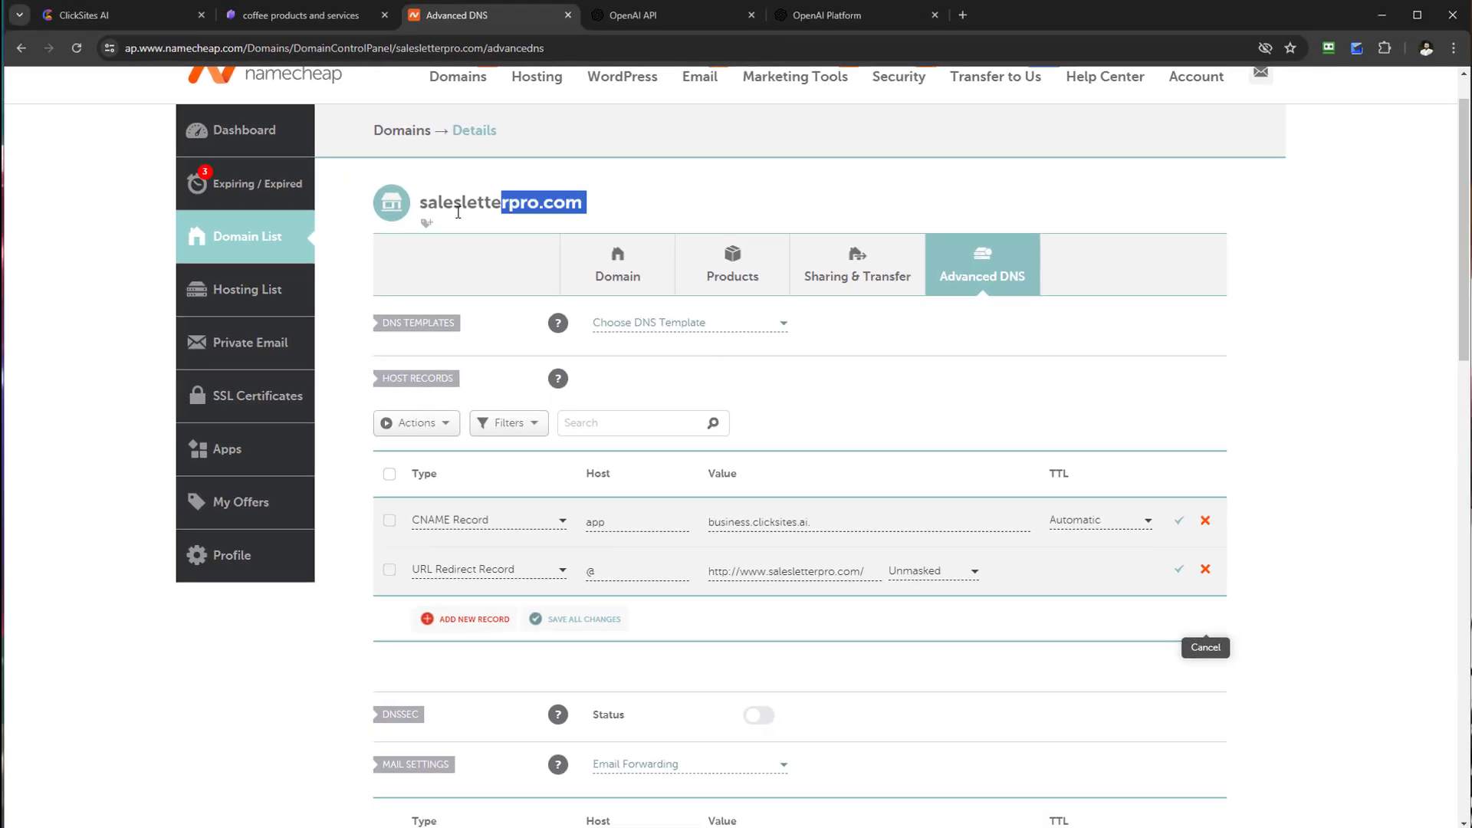
double_click(427, 206)
right_click(427, 207)
left_click(475, 224)
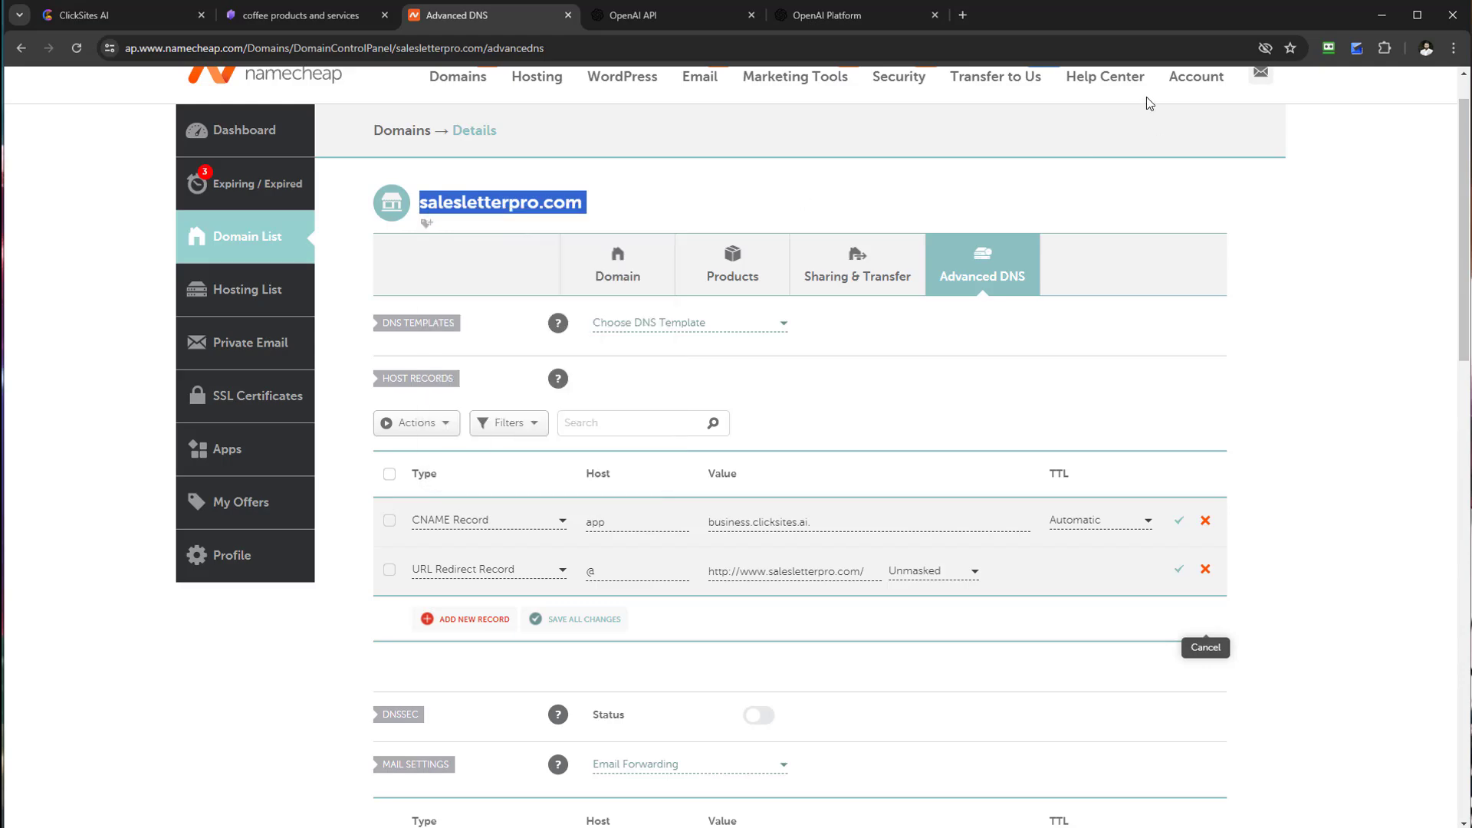
left_click(962, 15)
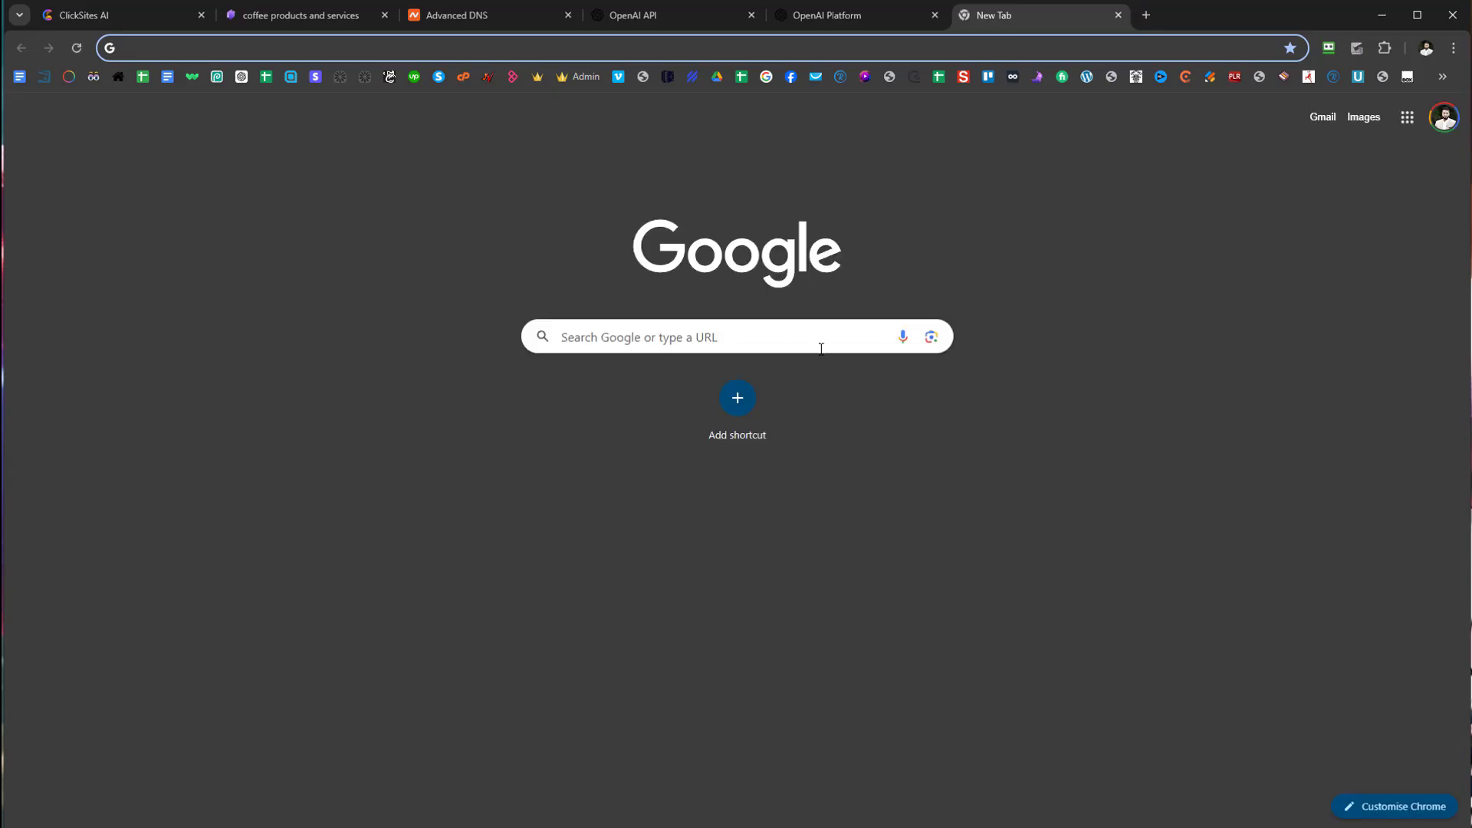
Step: Find DNS Checker through Google and paste salesletterpro.com into its lookup field
left_click(818, 340)
type("d")
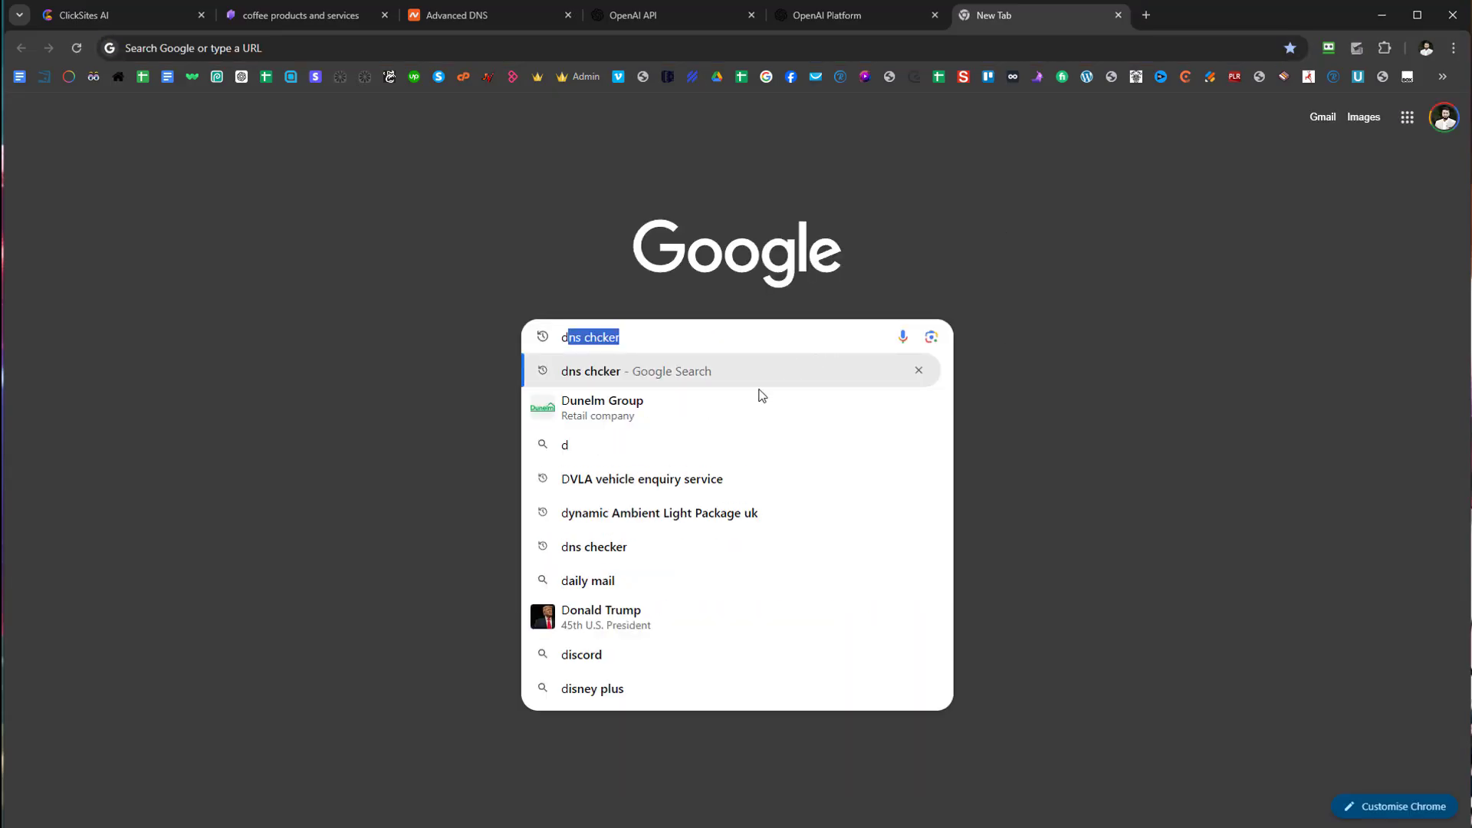
left_click(695, 374)
left_click(277, 337)
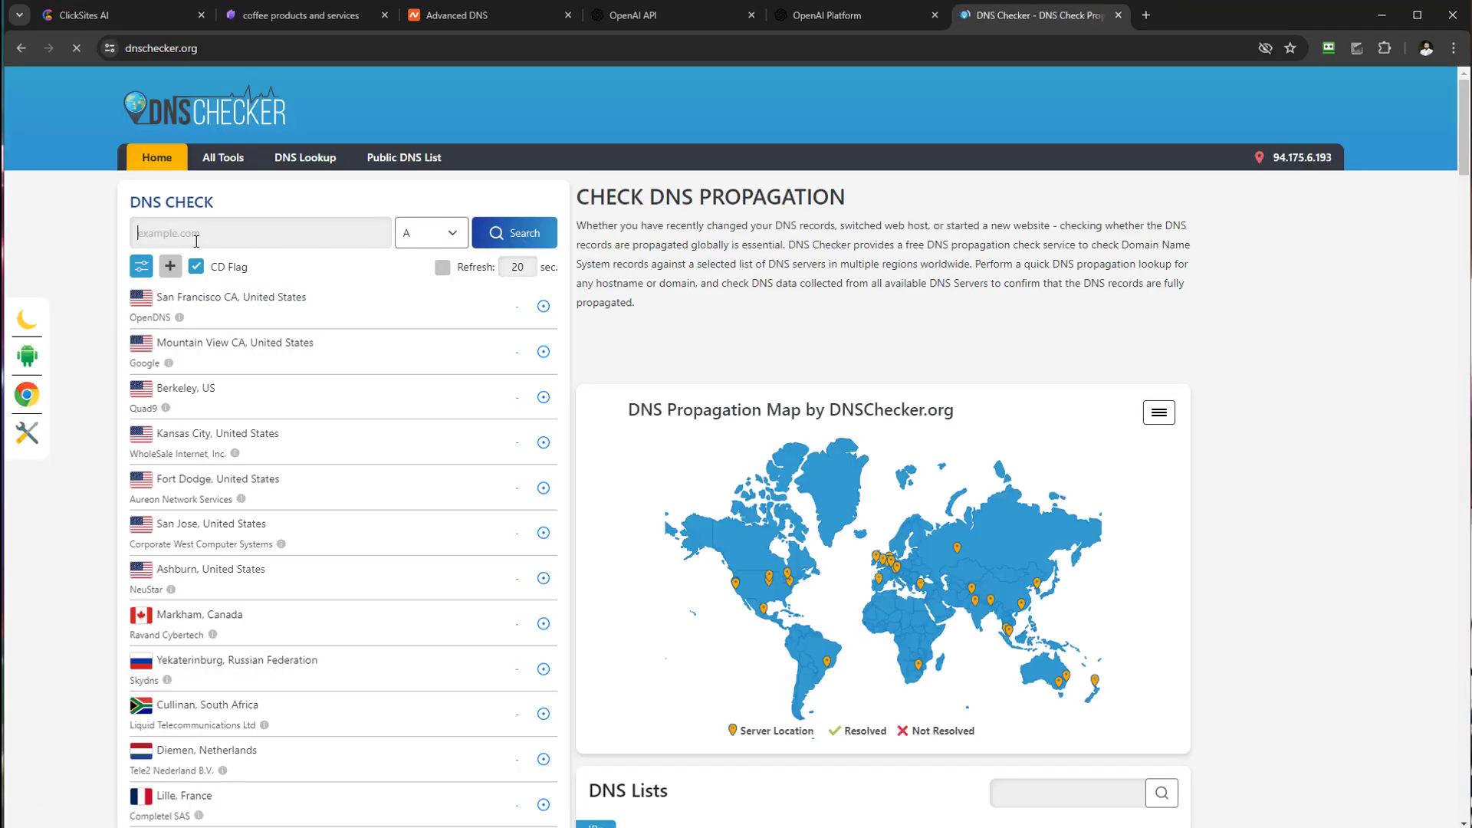
left_click_drag(129, 202, 213, 222)
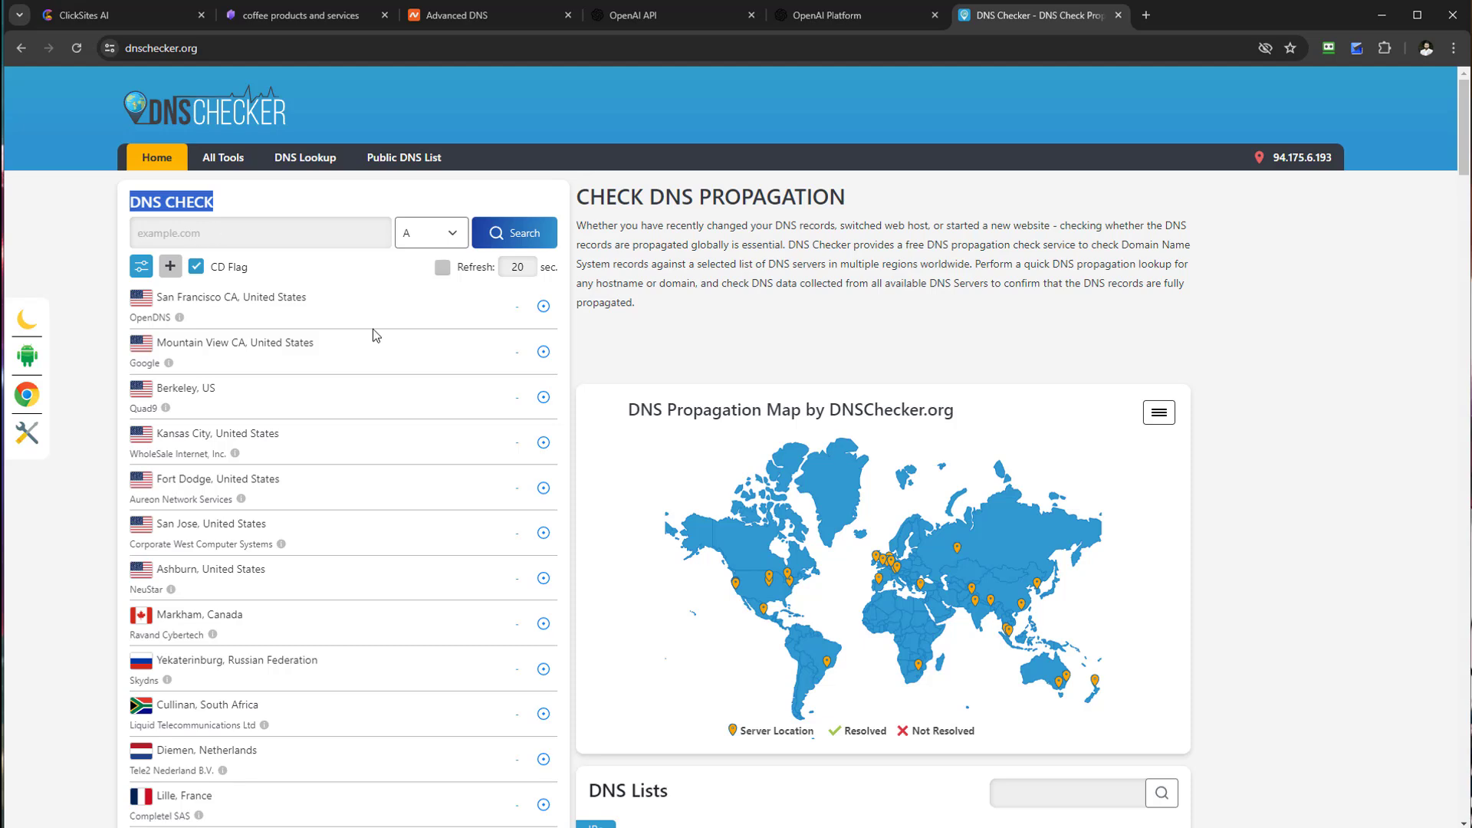
right_click(182, 232)
left_click(253, 385)
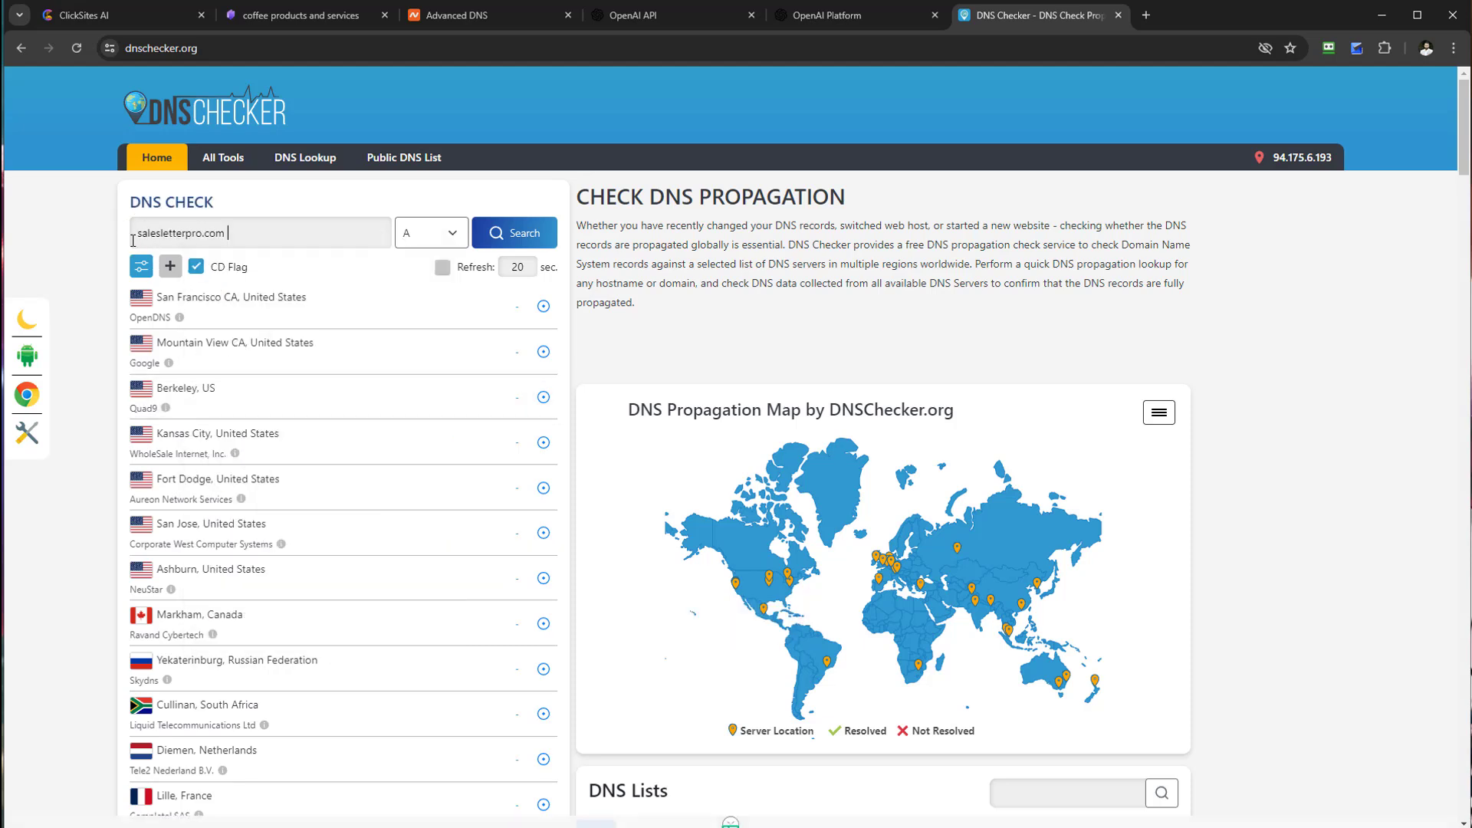
double_click(151, 227)
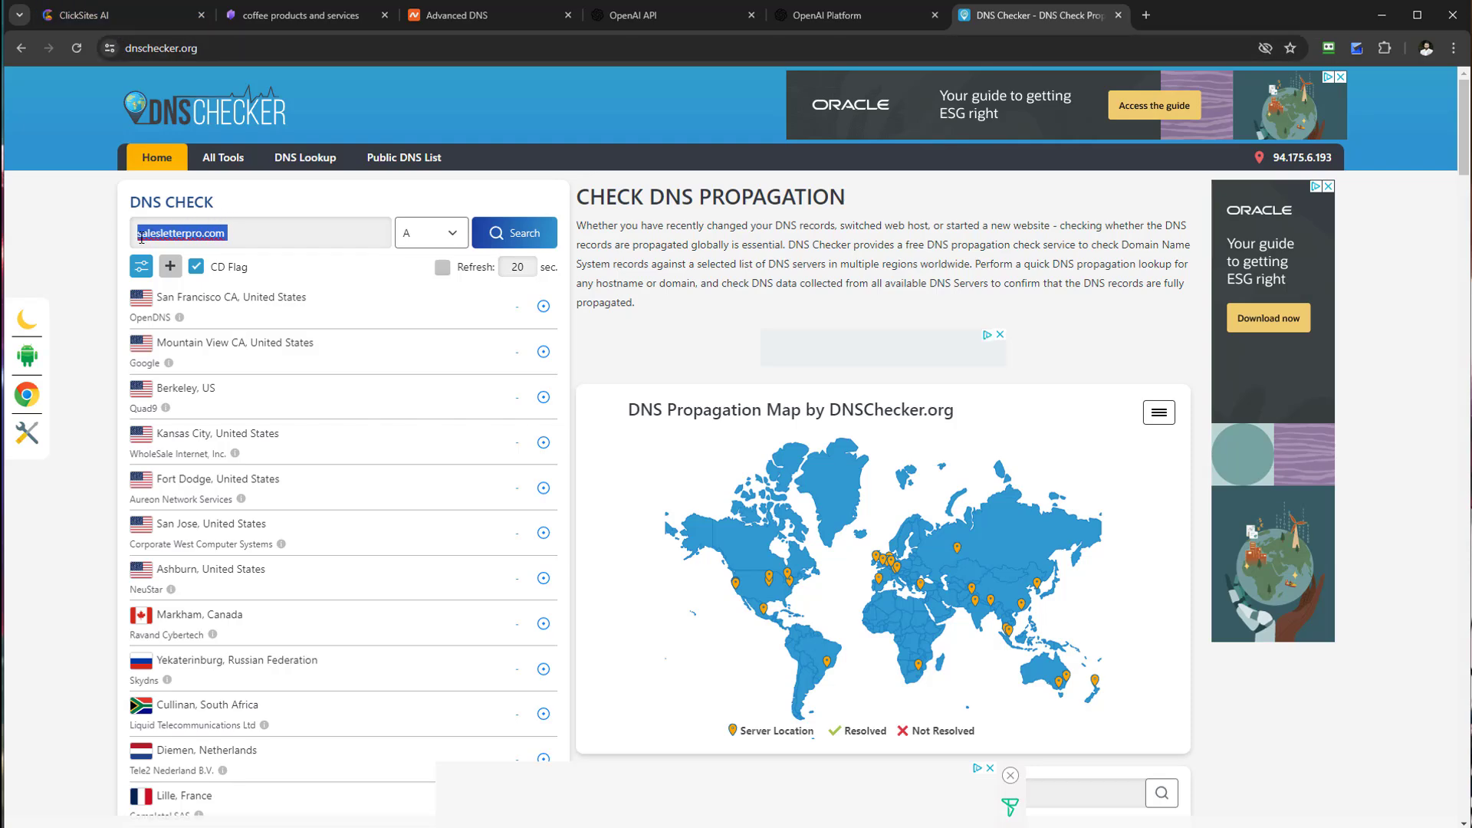
Step: Run a CNAME lookup for app.salesletterpro.com and review the propagation results
left_click(457, 14)
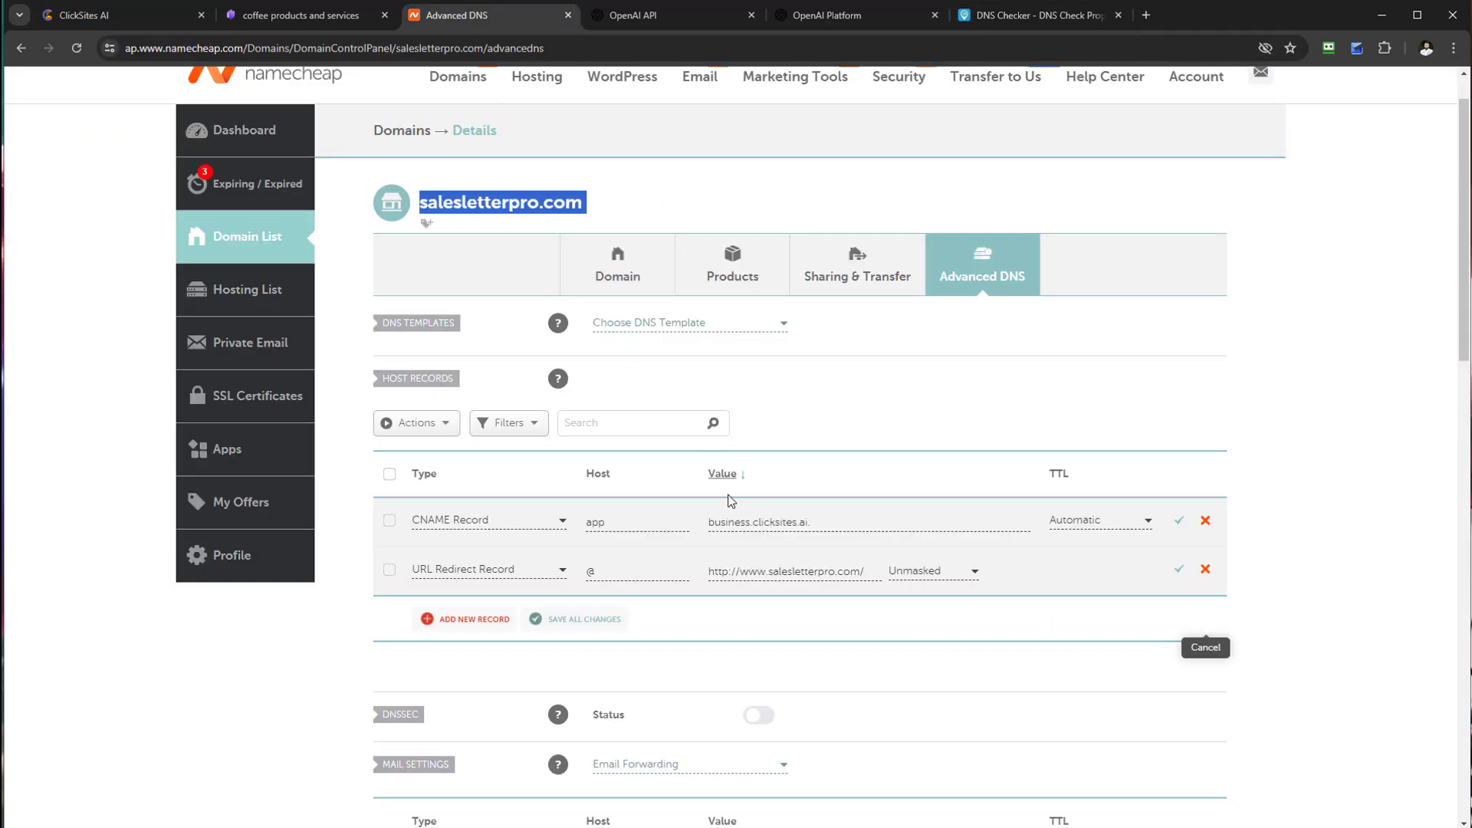
double_click(588, 524)
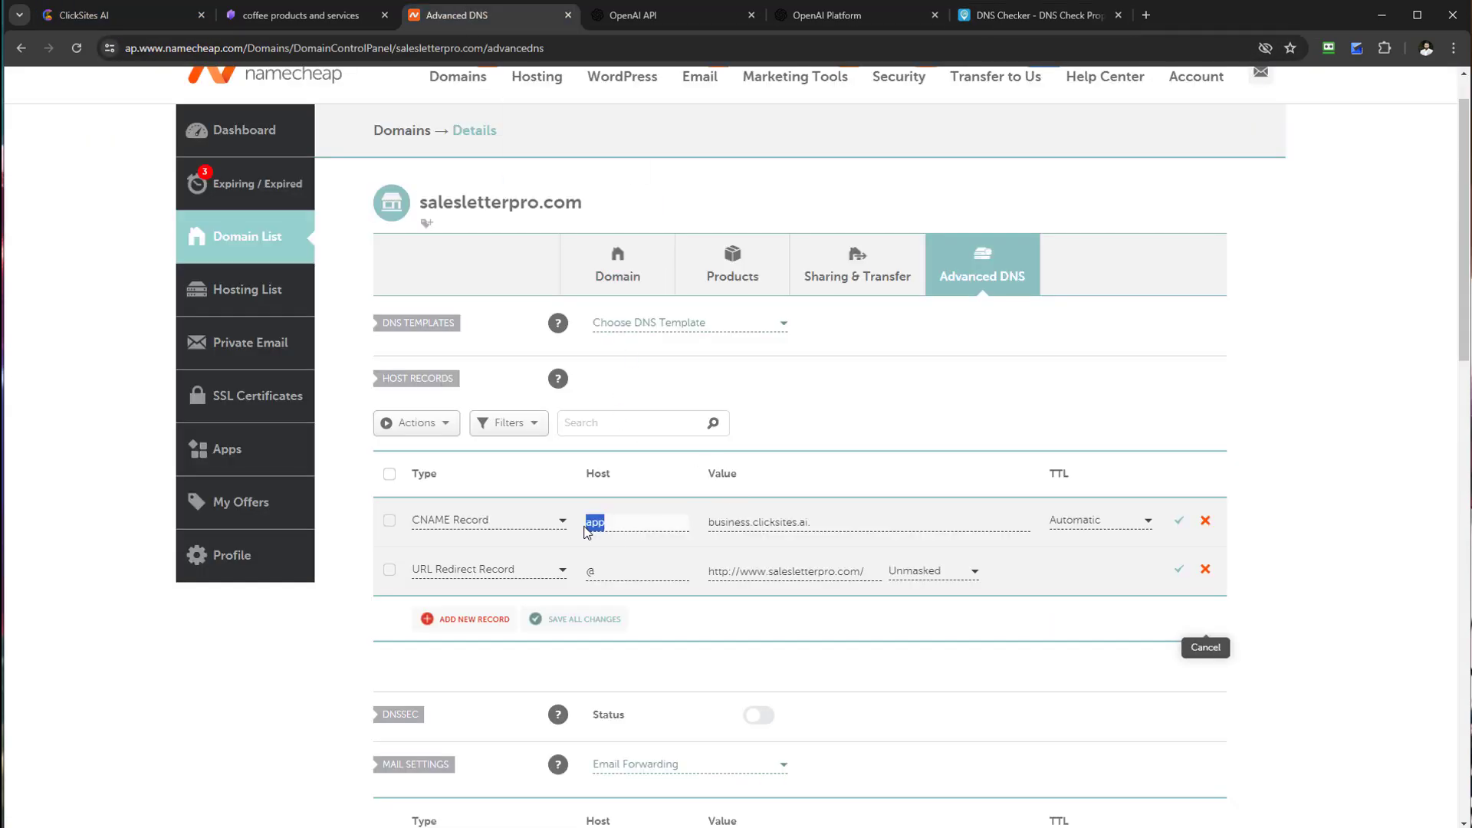
left_click(1012, 14)
left_click(140, 238)
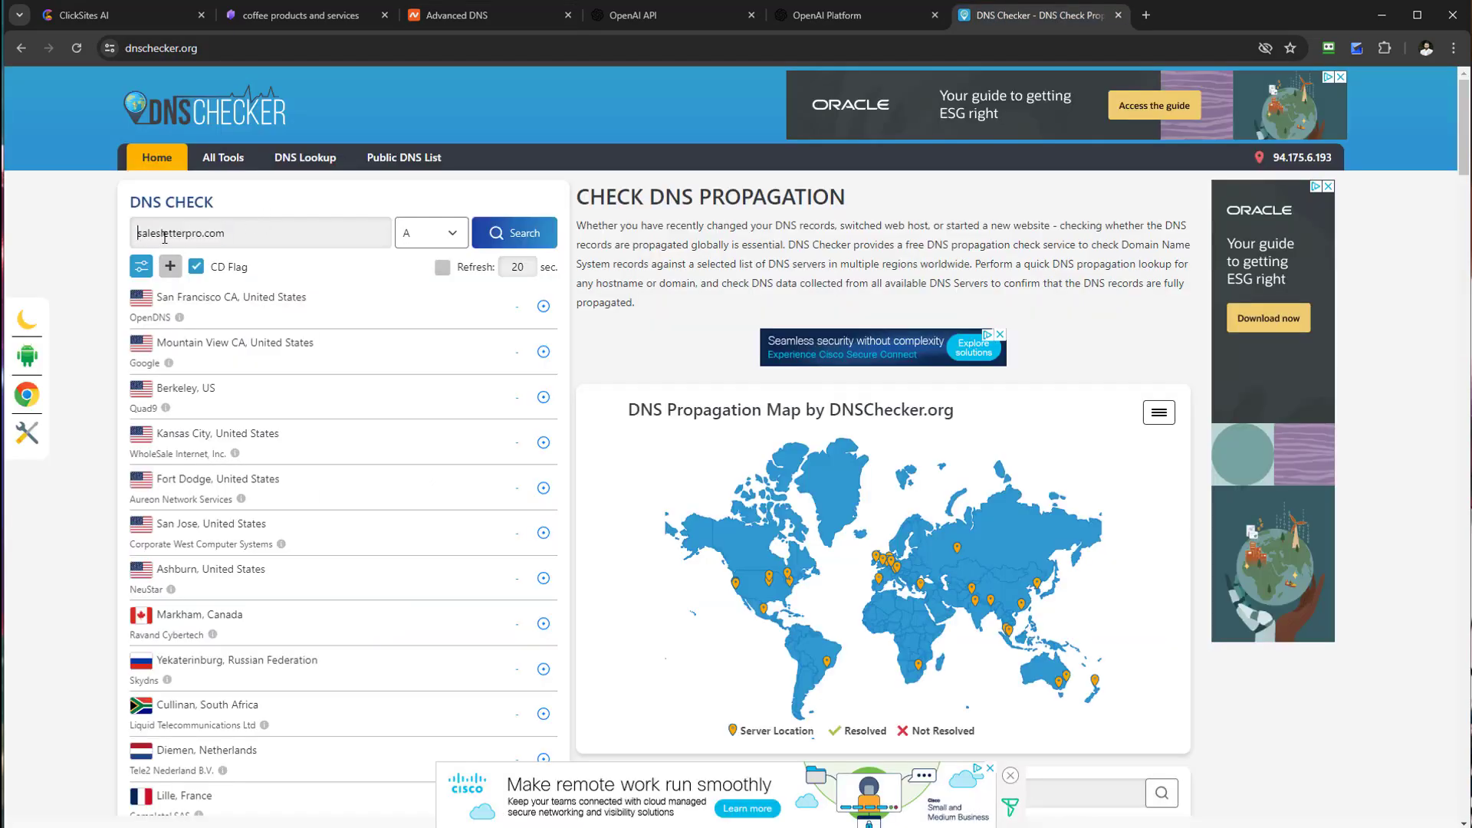
key("ctrl+v")
type(".")
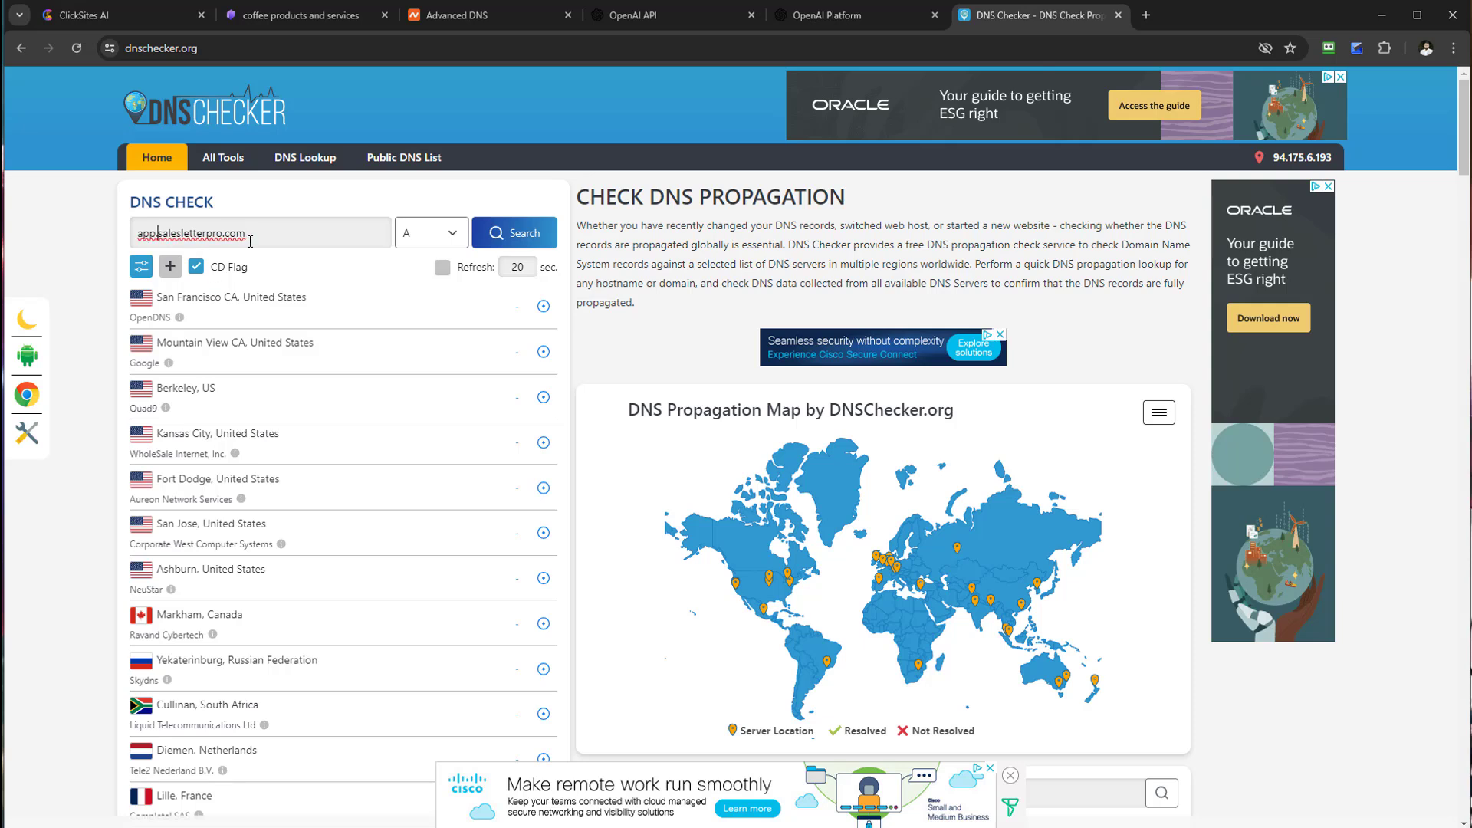
left_click(453, 238)
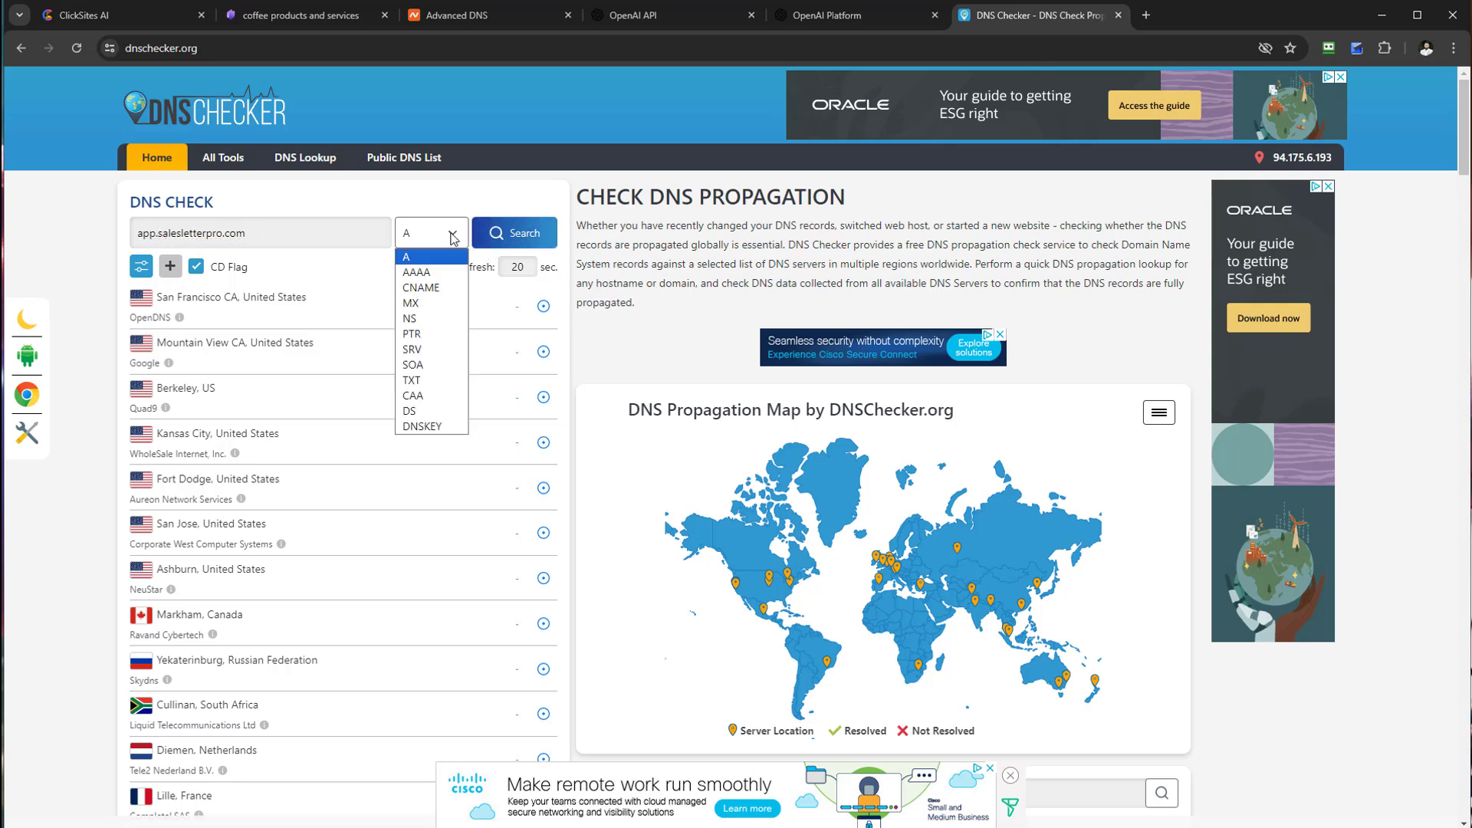
left_click(418, 288)
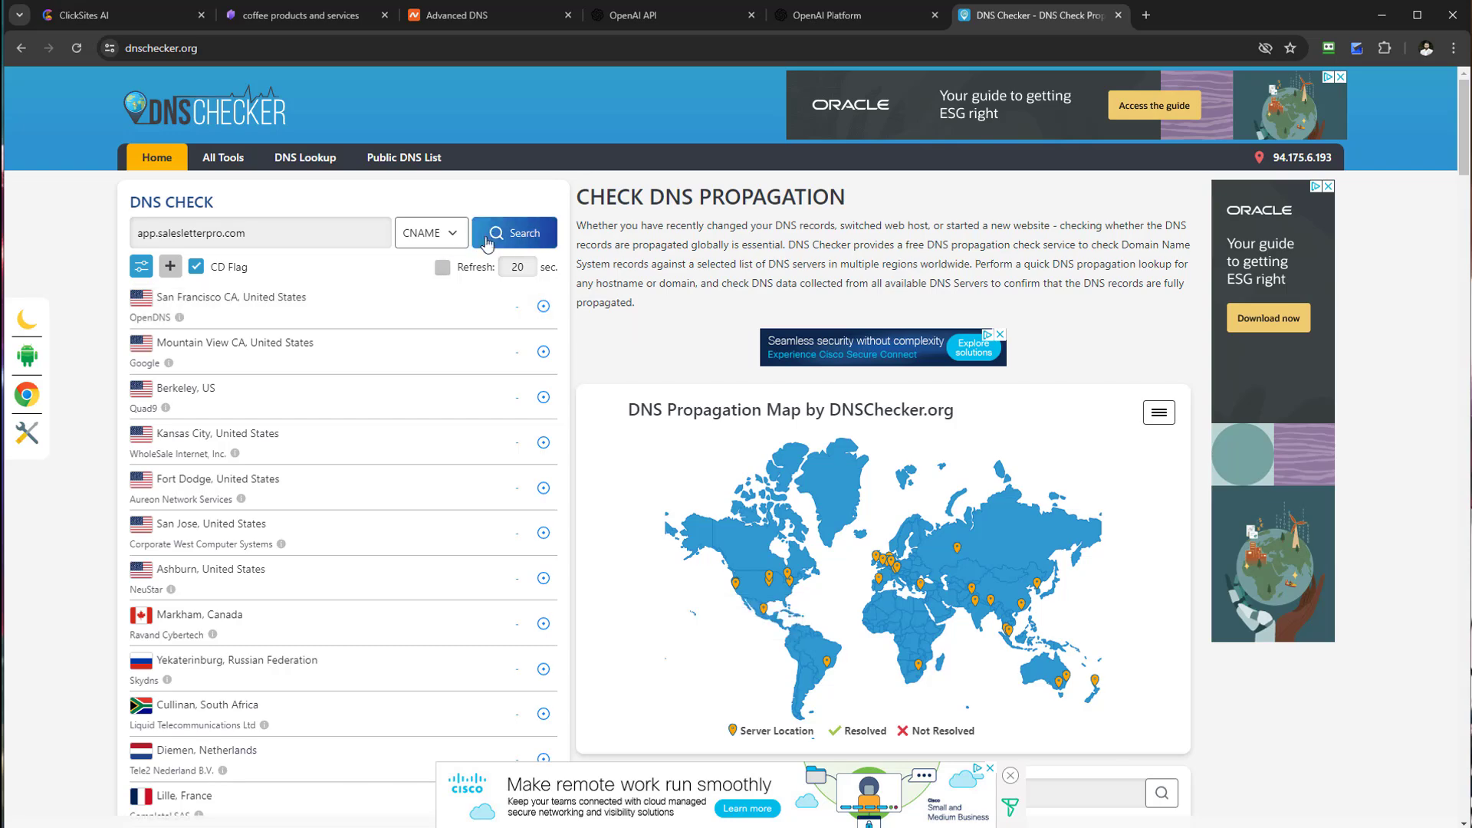
left_click(512, 238)
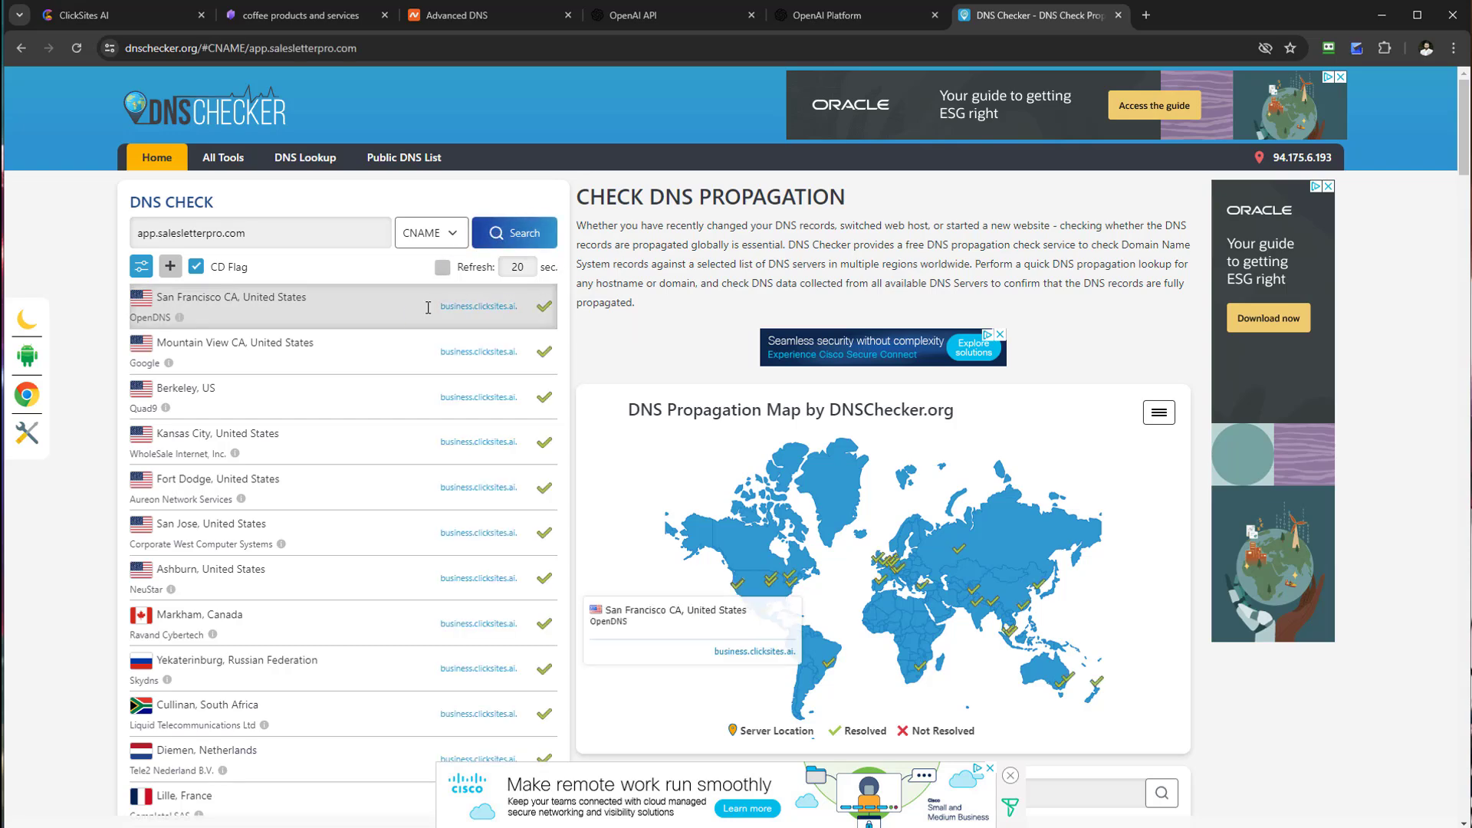
scroll(546, 361, "down", 2)
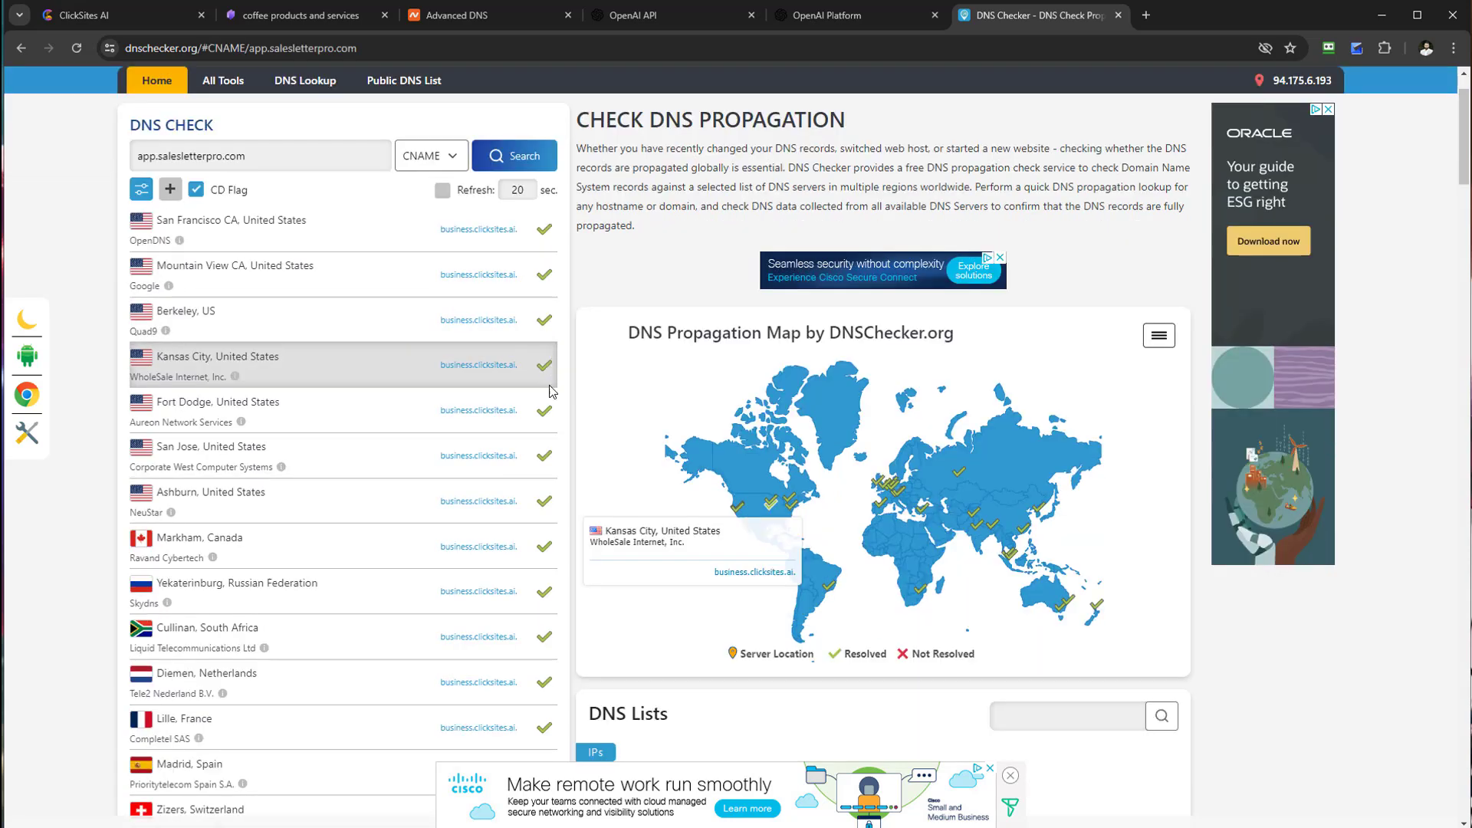
scroll(546, 399, "down", 2)
scroll(537, 369, "up", 4)
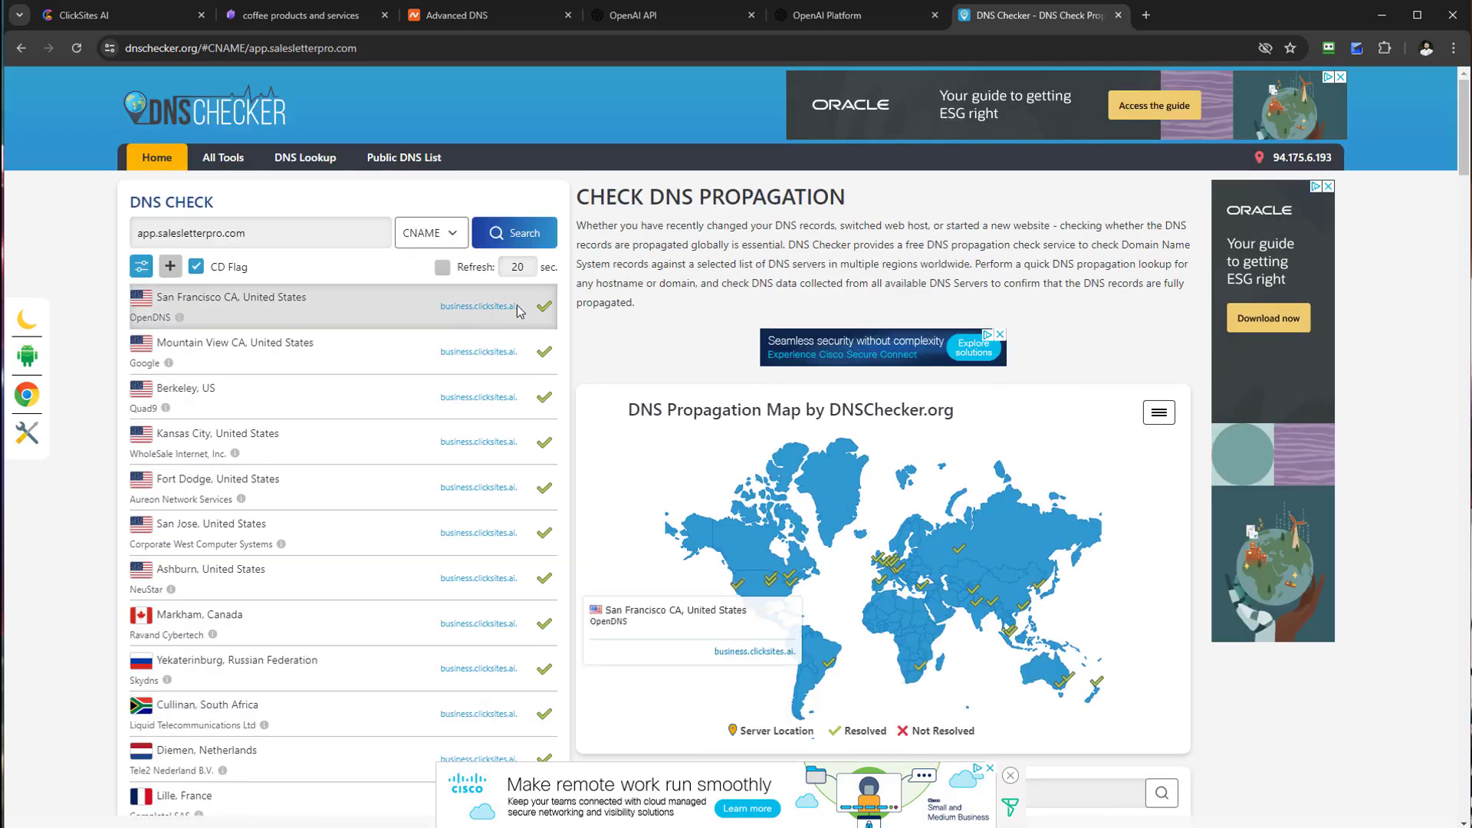
Step: Copy app.salesletterpro.com from DNS Checker into a new tab's address bar
left_click(96, 16)
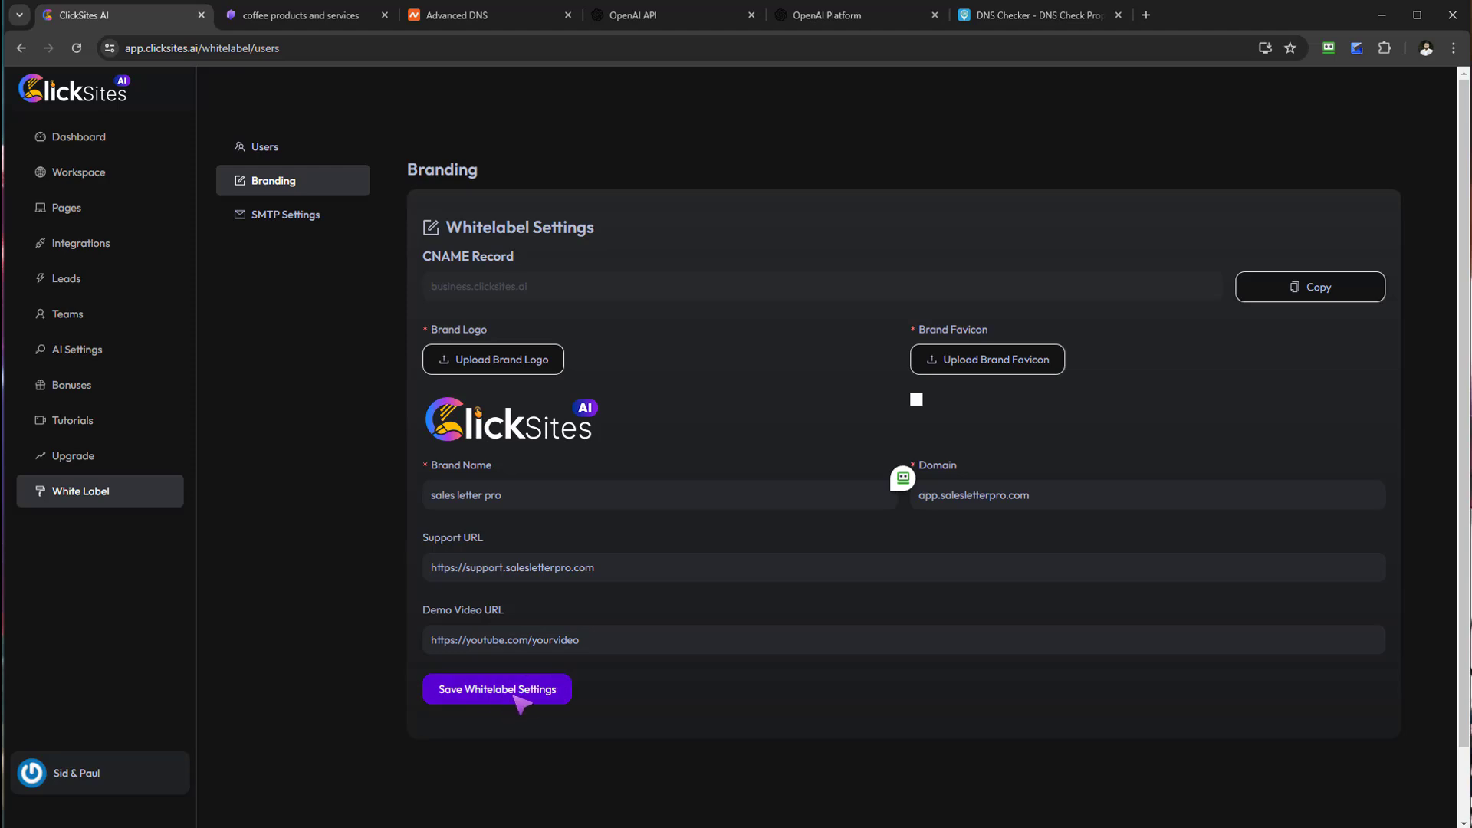
left_click(457, 15)
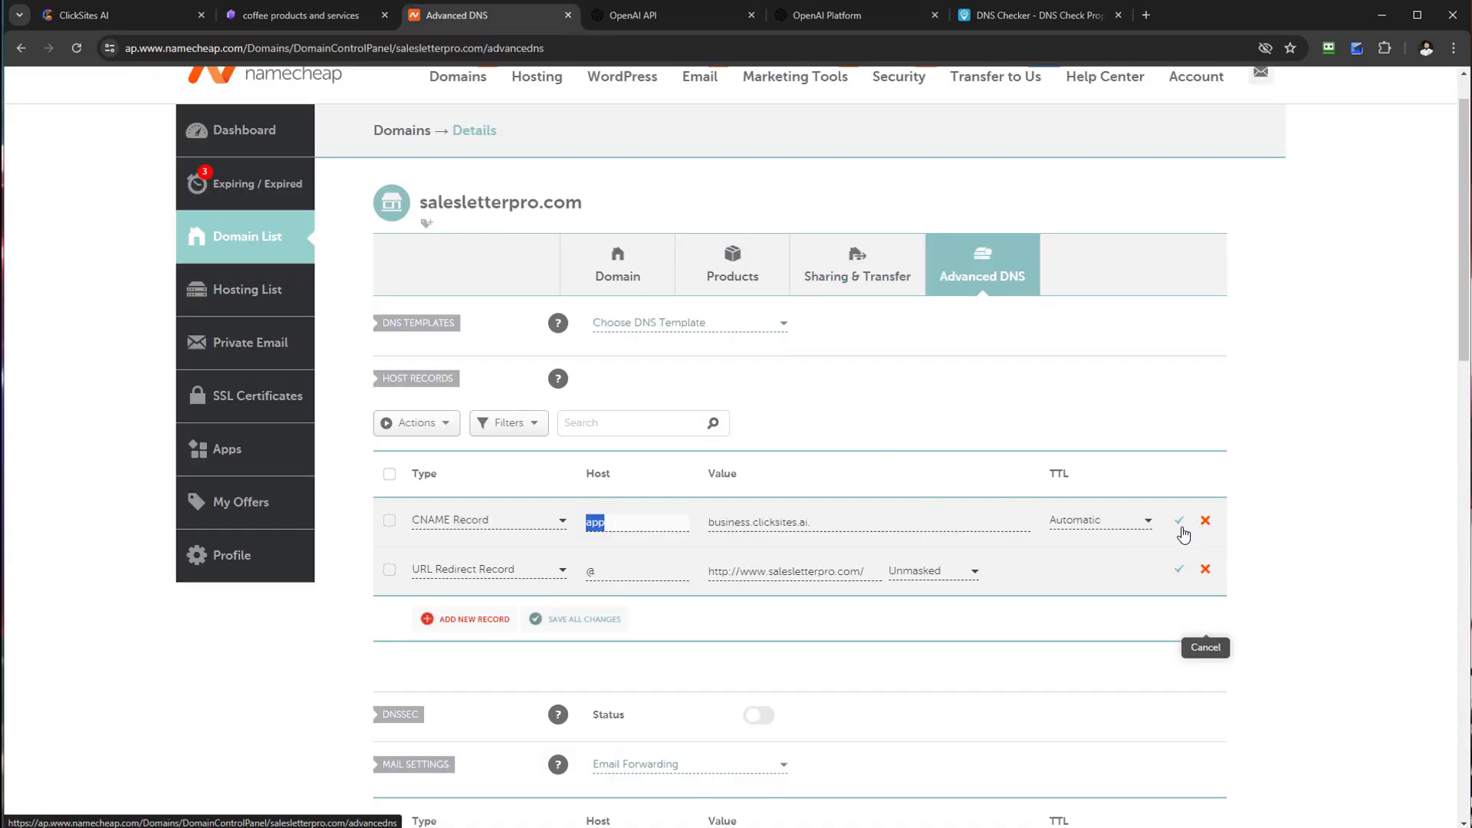
left_click(1020, 15)
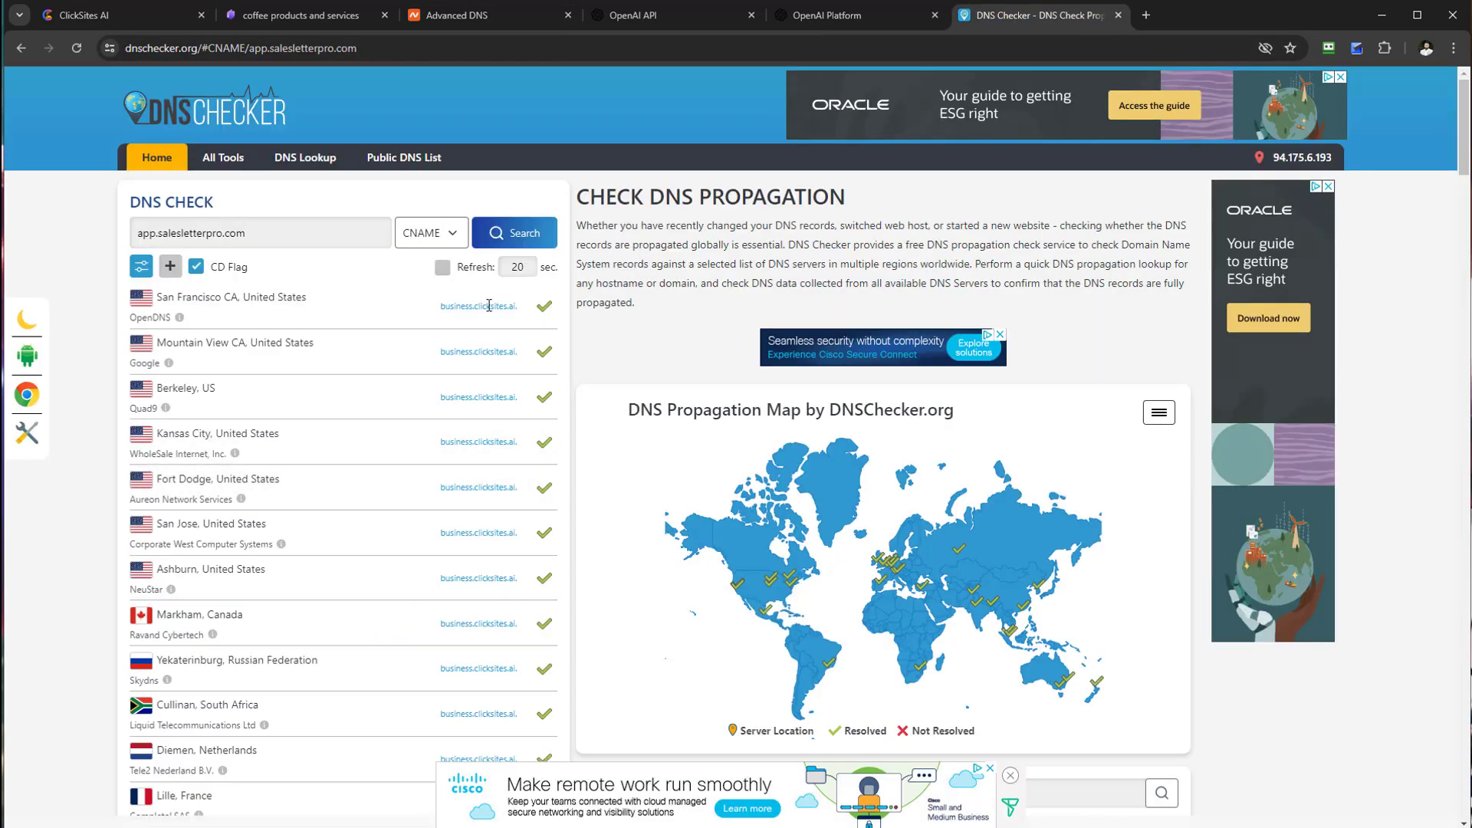
left_click_drag(285, 240, 138, 234)
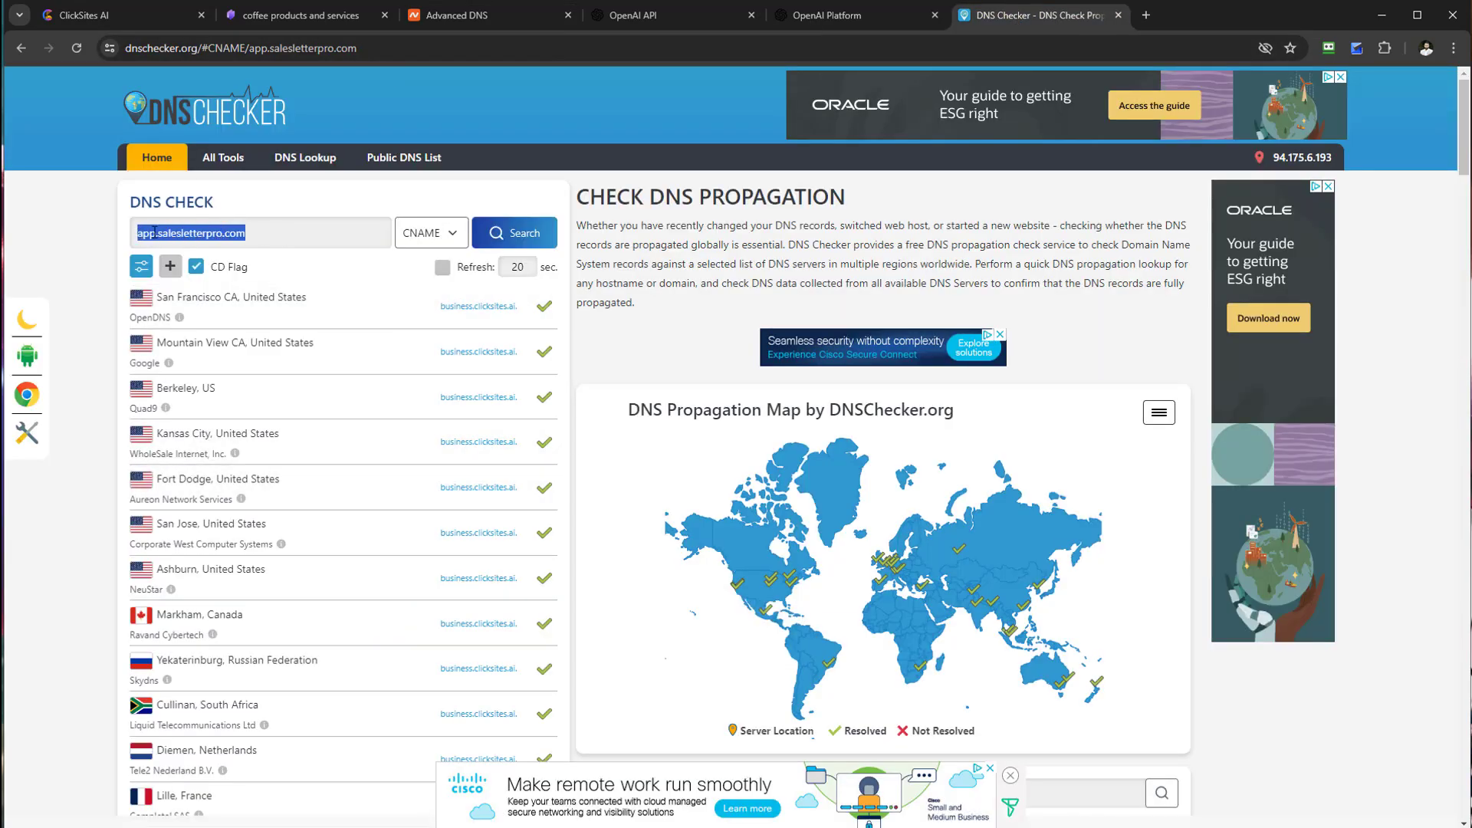
right_click(154, 232)
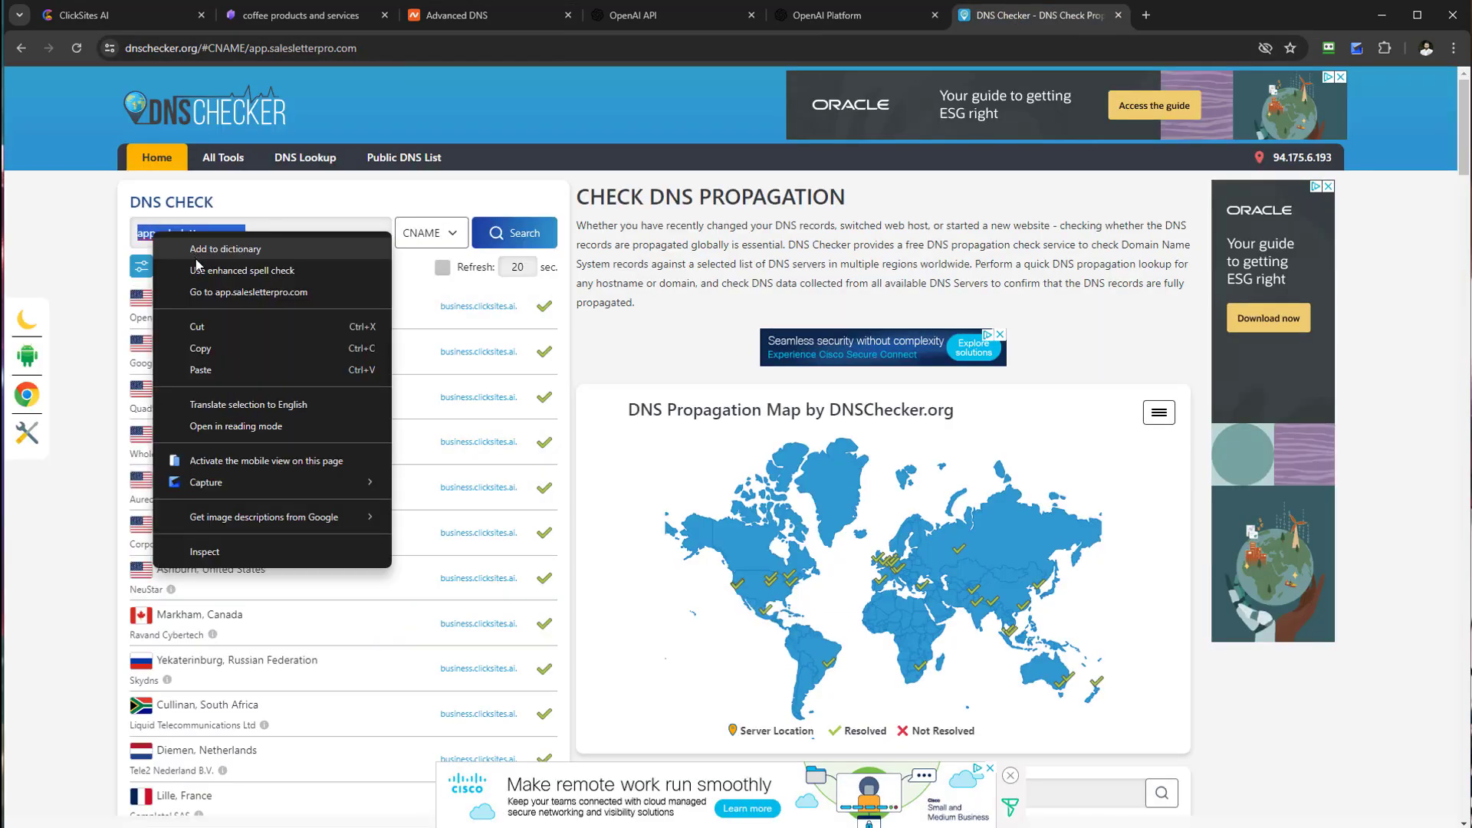
left_click(208, 350)
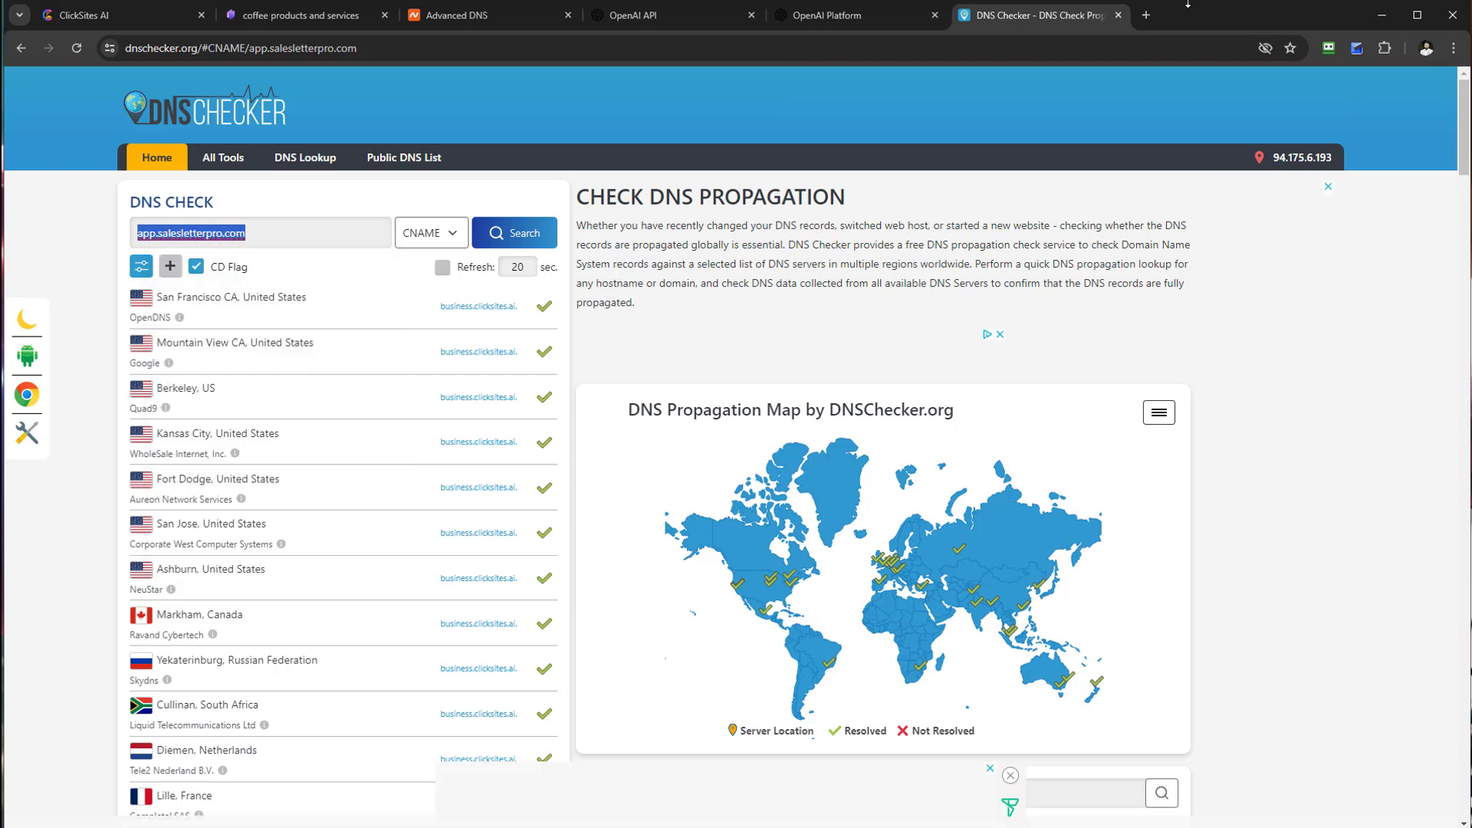
left_click(1146, 15)
right_click(994, 48)
Step: Load app.salesletterpro.com to reach the branded sign-in page and dismiss the authentication notice
left_click(1023, 177)
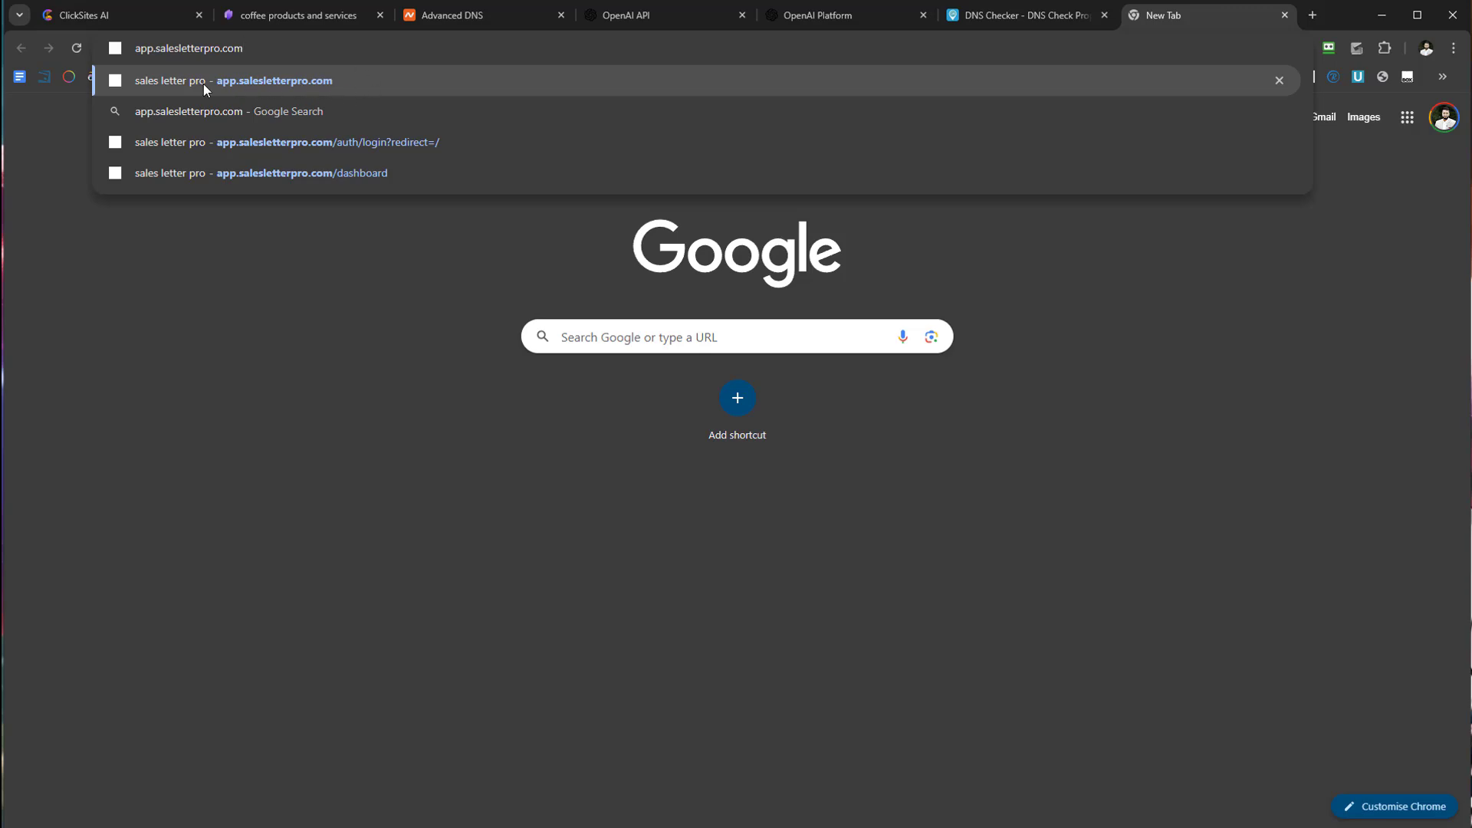
left_click(253, 87)
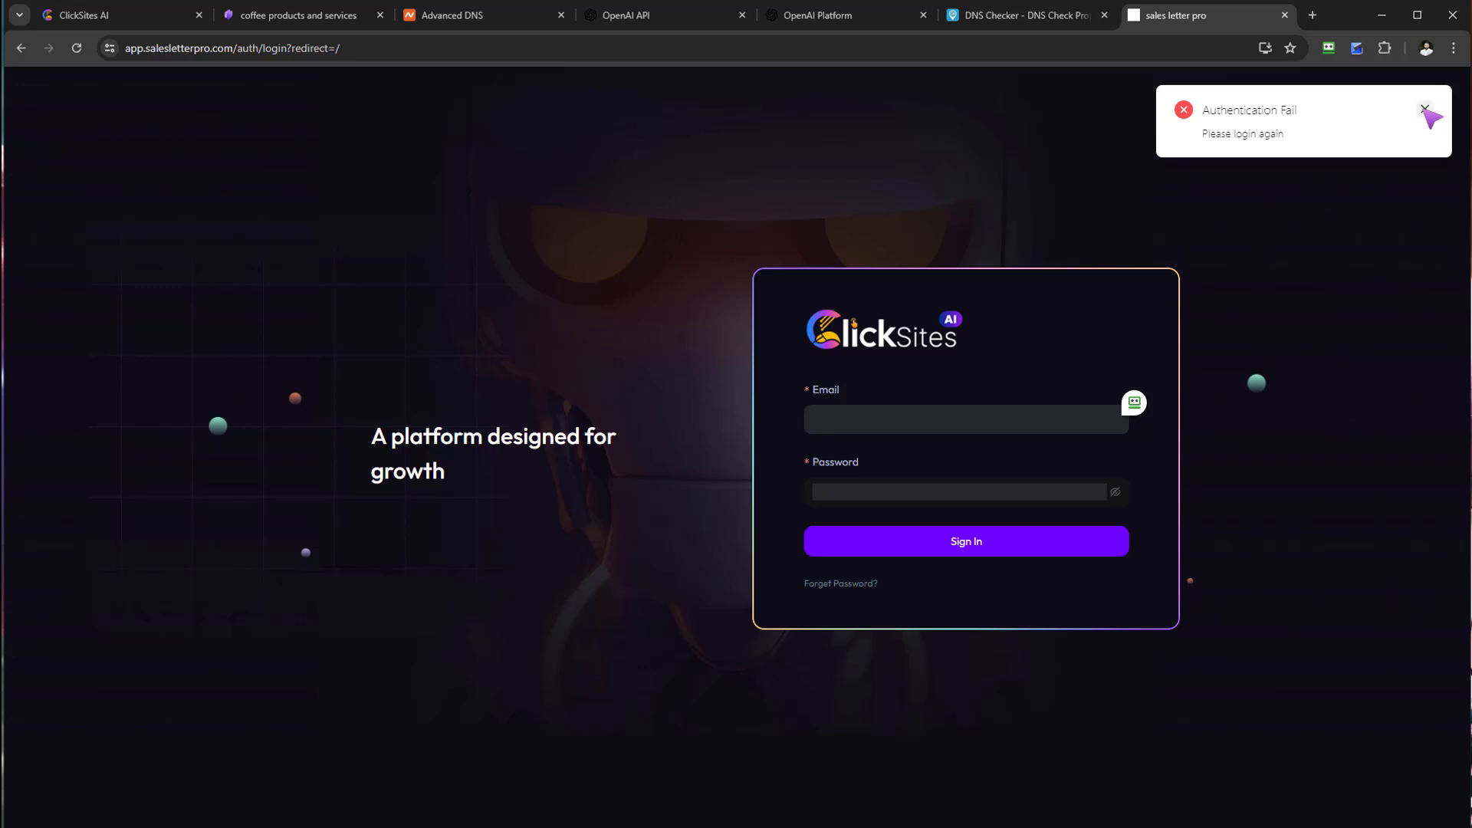
left_click(1424, 109)
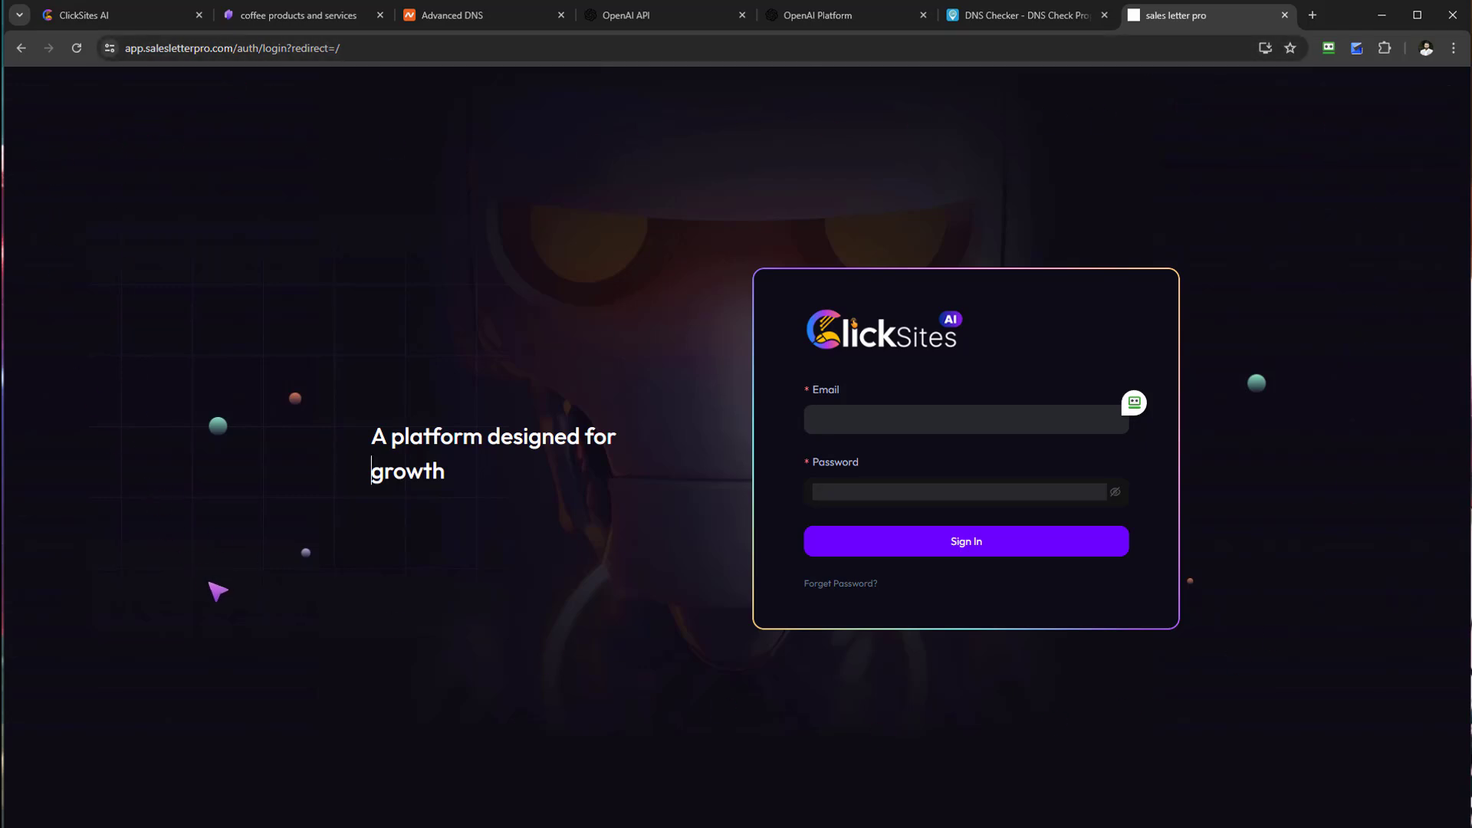
left_click(175, 208)
Step: Open the White Label Users list, start a new user, and enter their full name
left_click(105, 17)
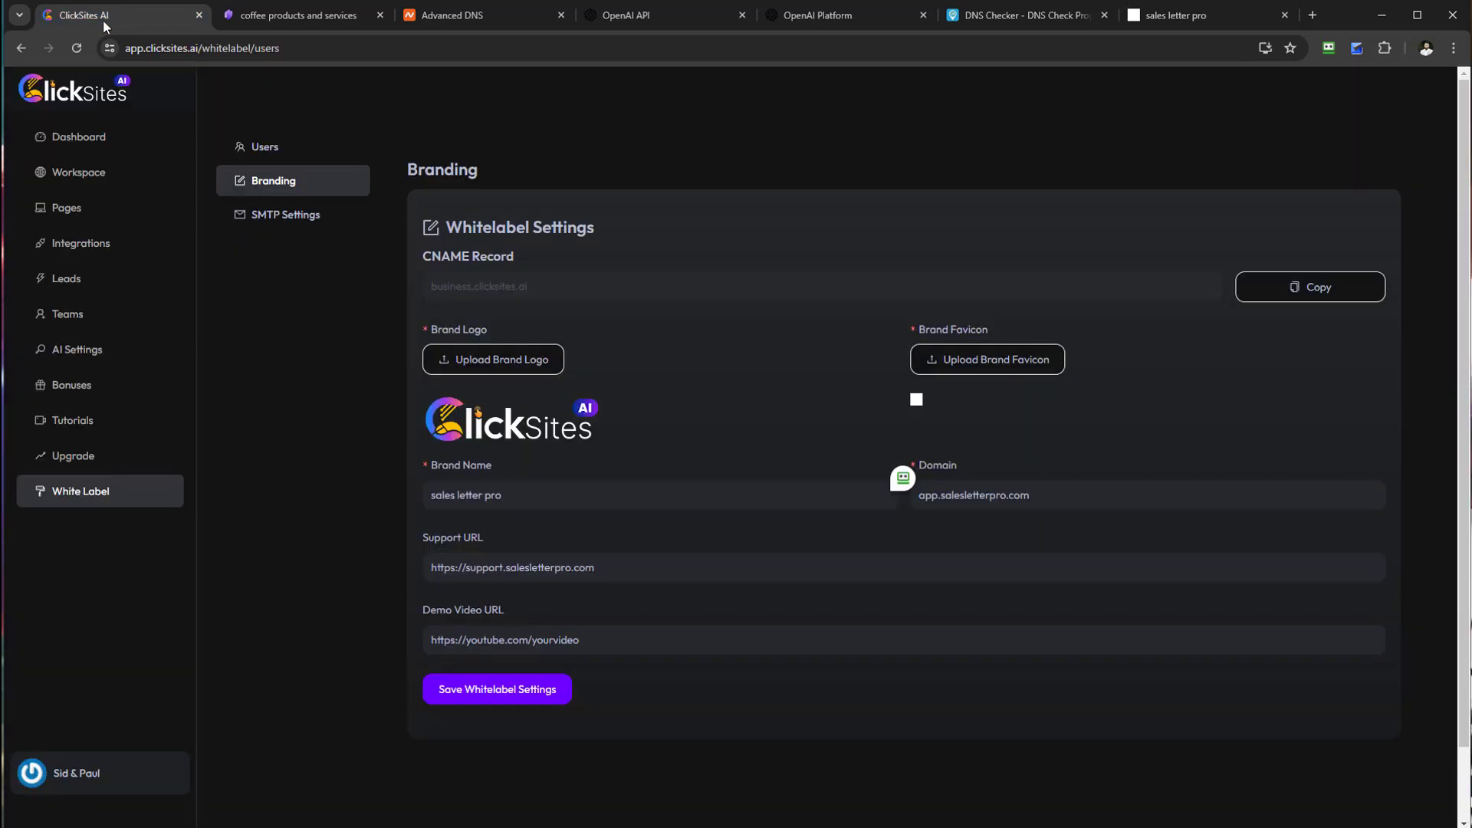
left_click(264, 151)
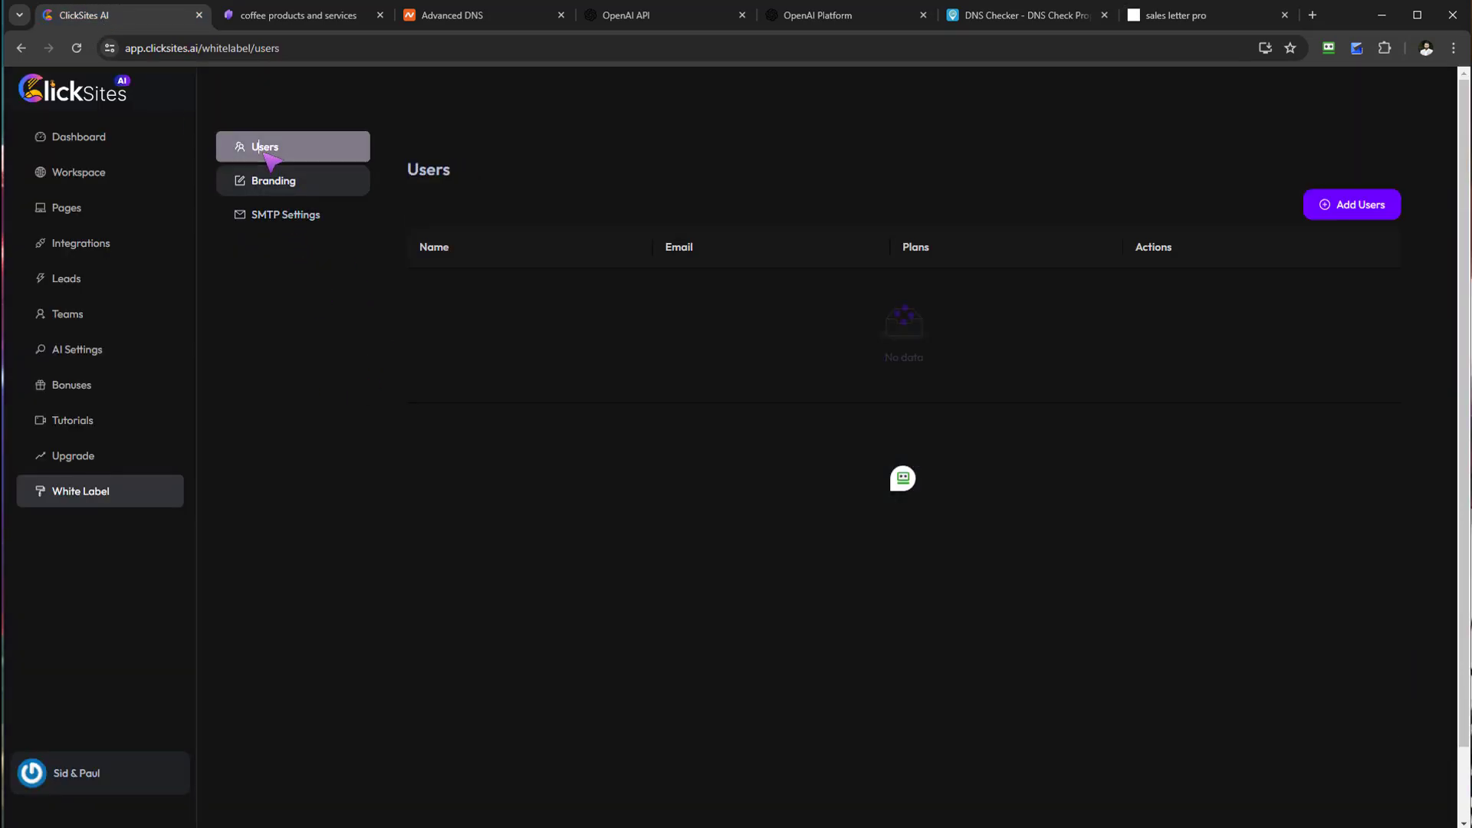
left_click(1363, 217)
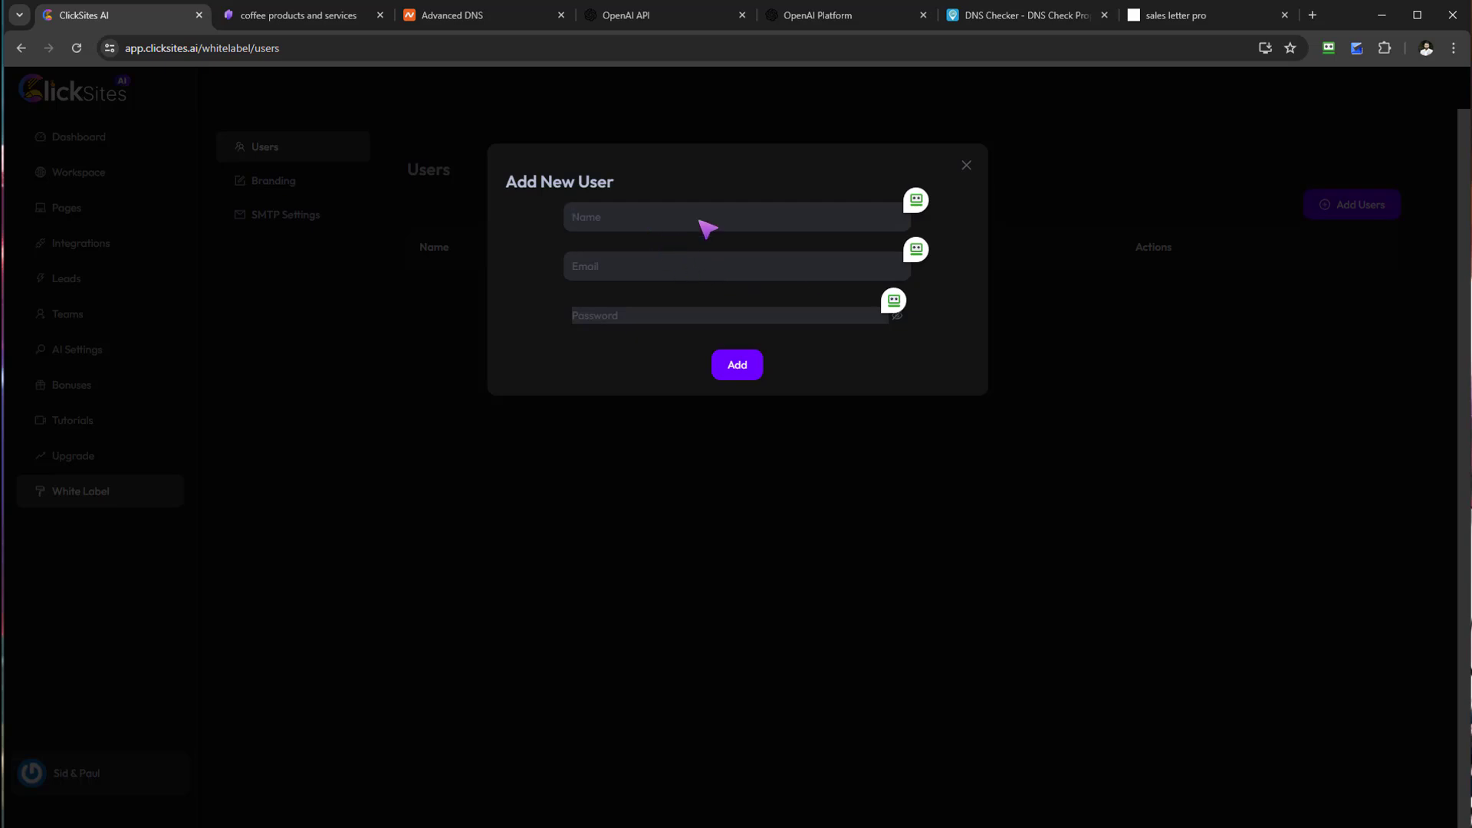
key("Caps_Lock")
type("Jo")
key("Caps_Lock")
type("ohn doe")
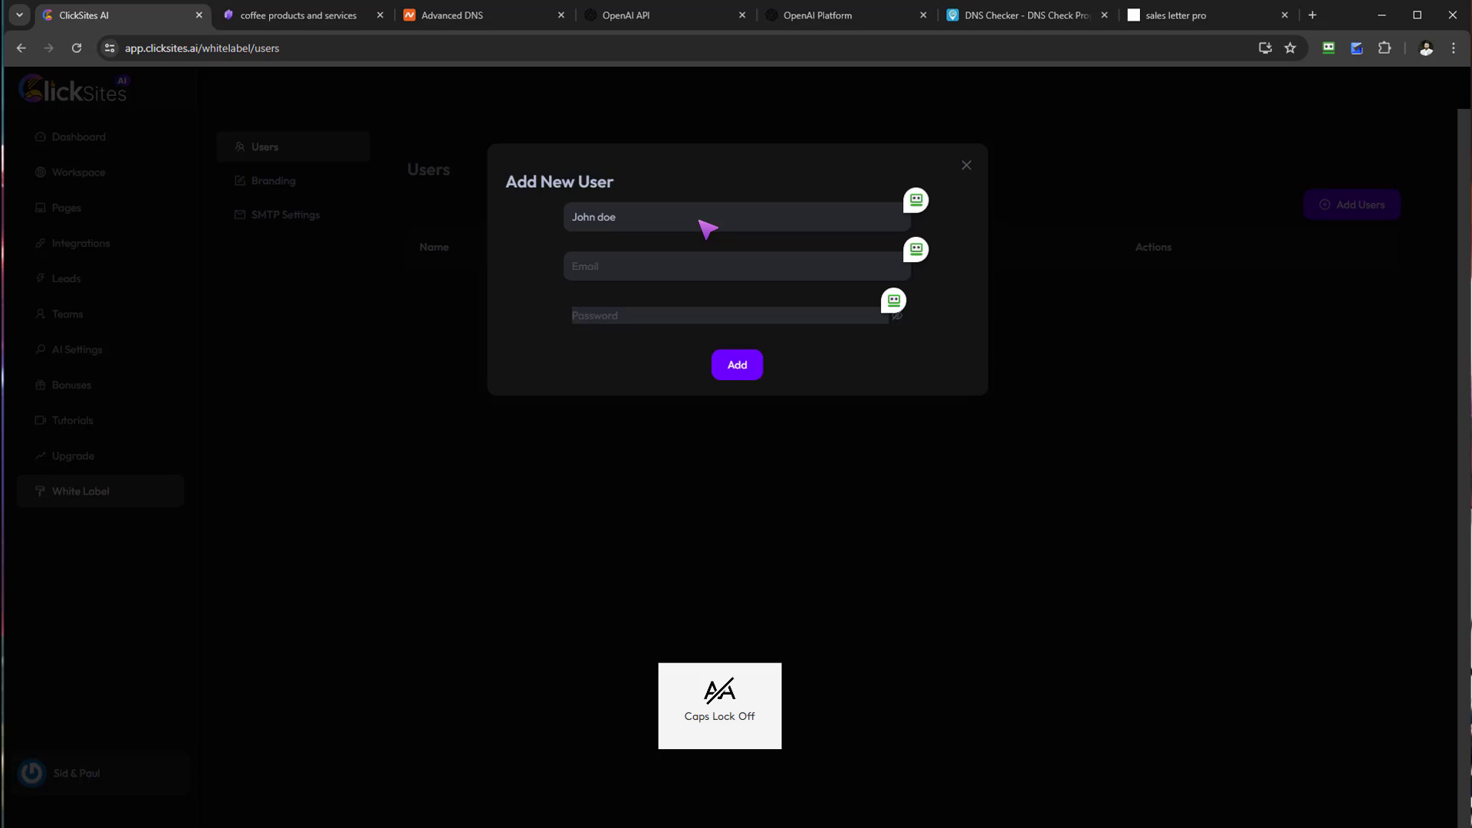
key("Tab")
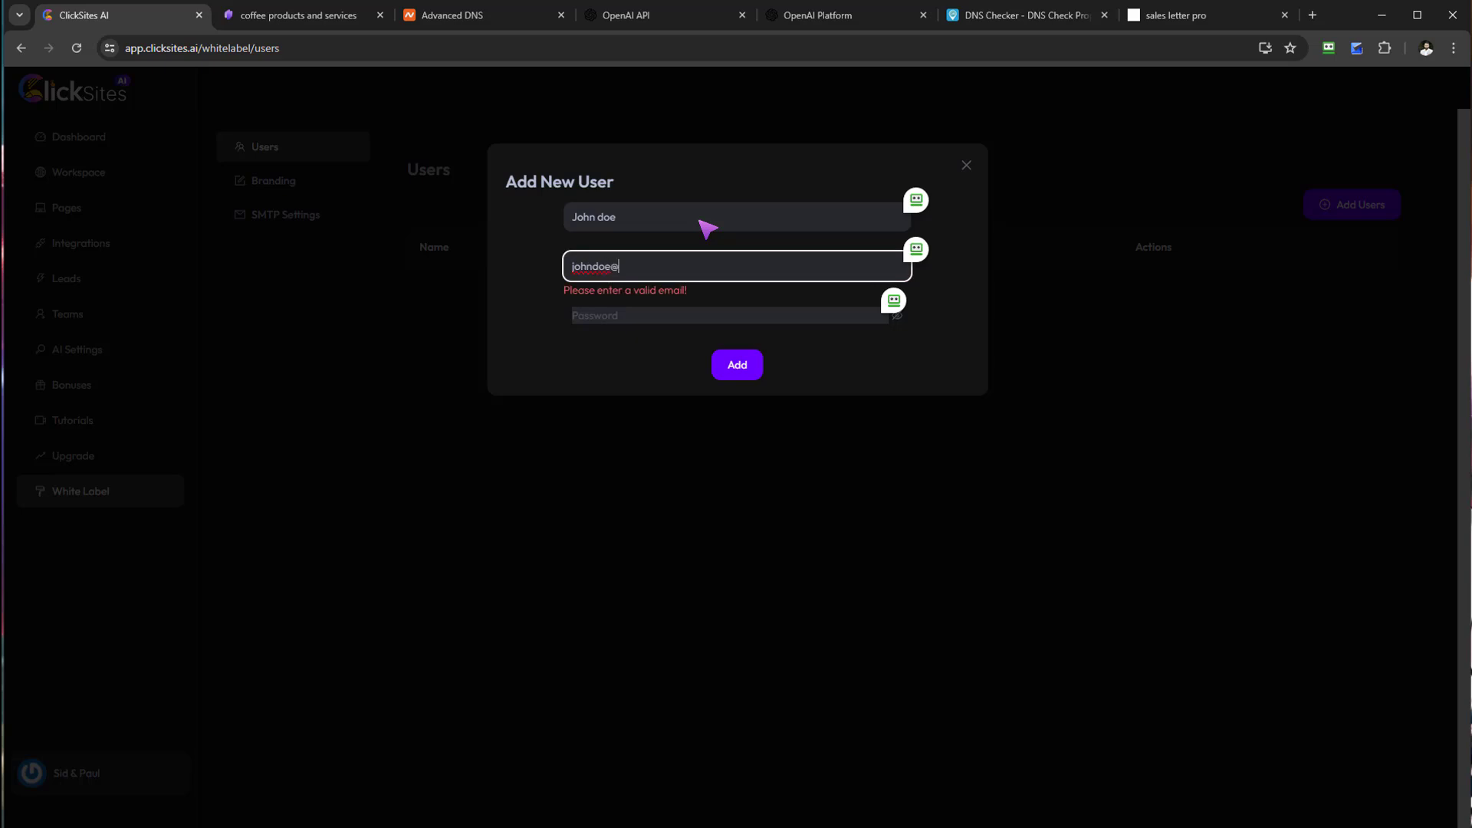
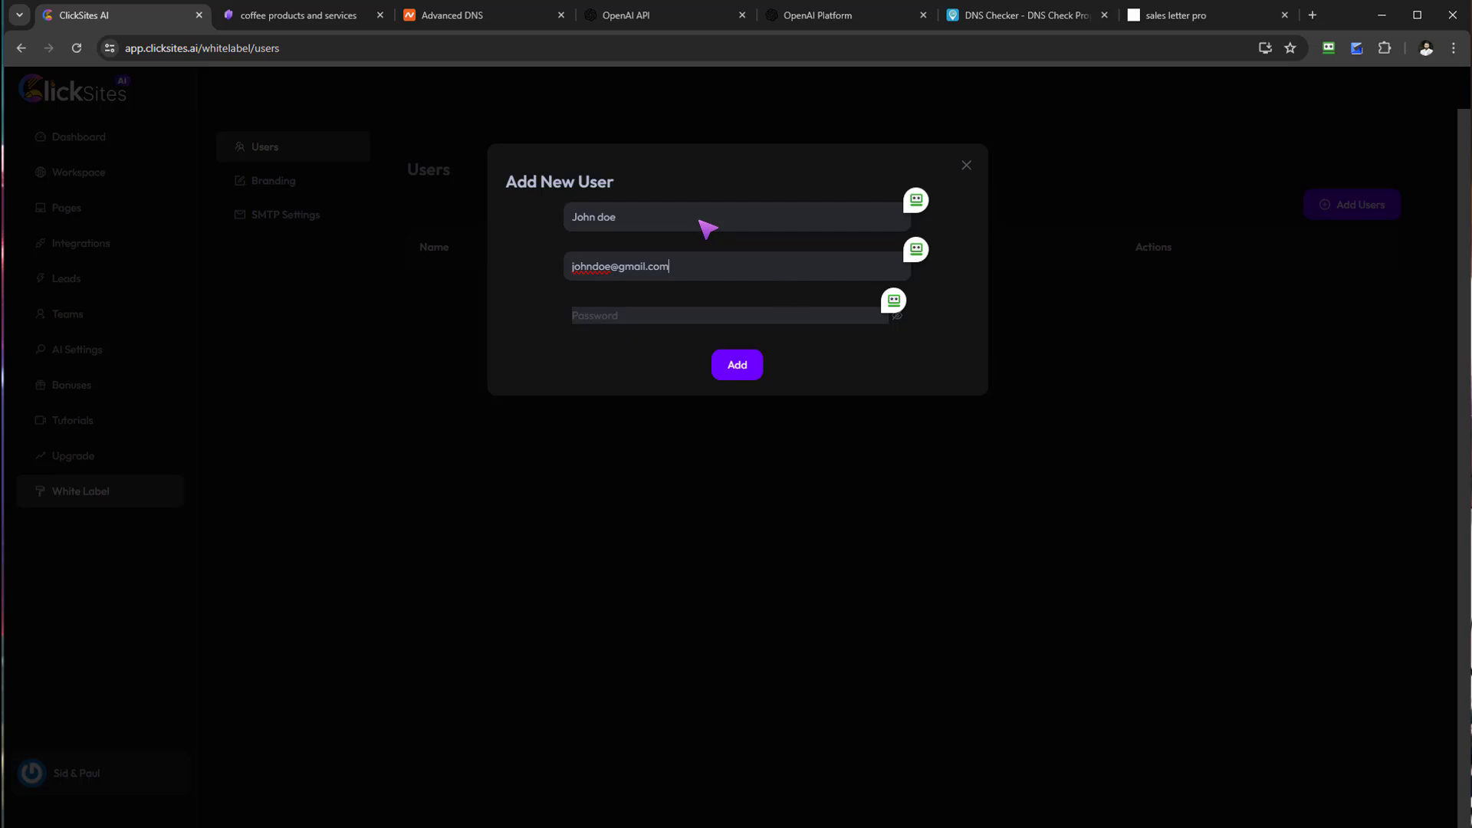
Step: Enter the user's e-mail and password, add the user, and dismiss the popups
left_click(769, 316)
type("123")
left_click(737, 369)
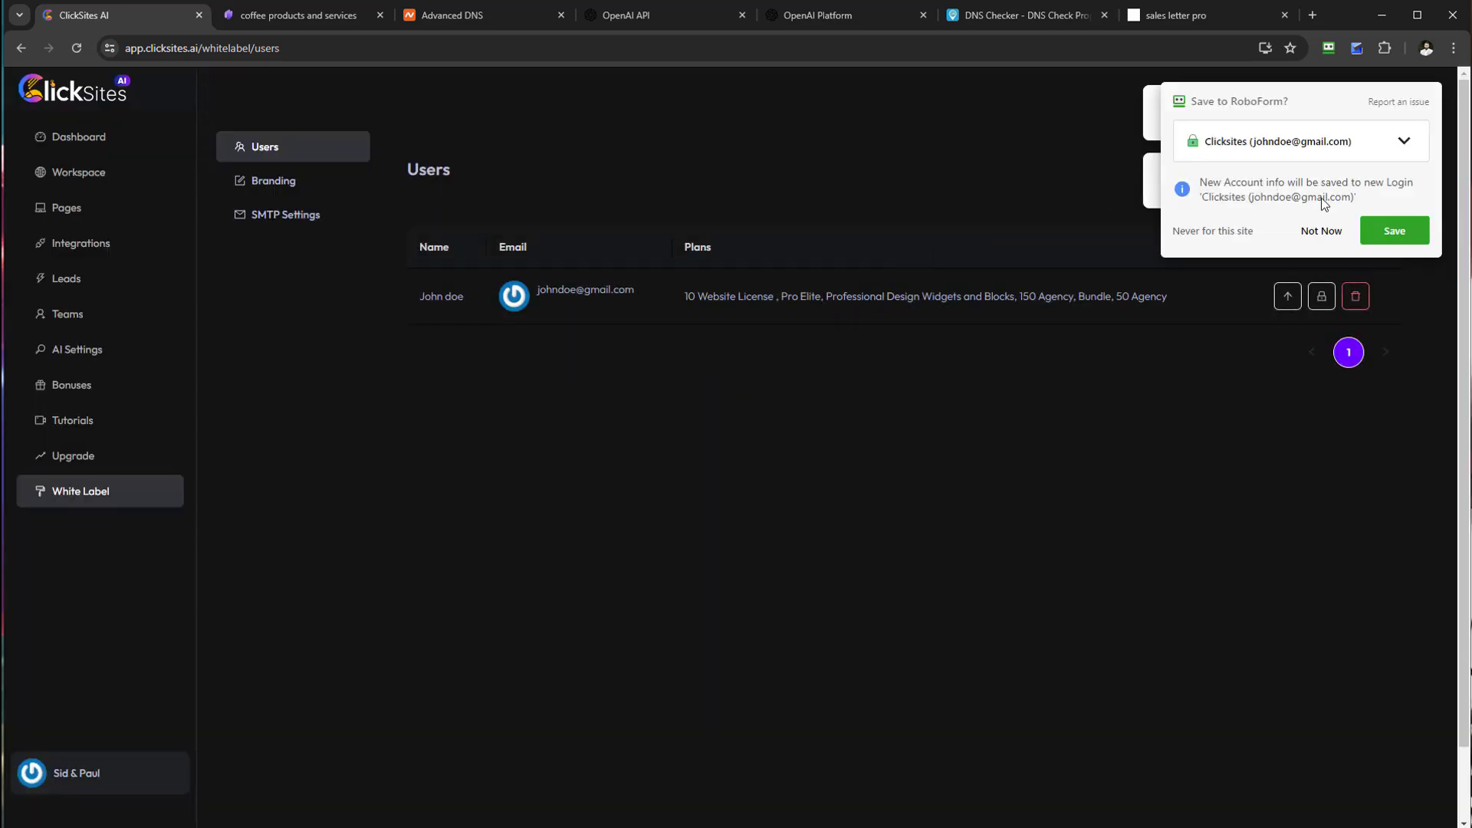
left_click(1317, 230)
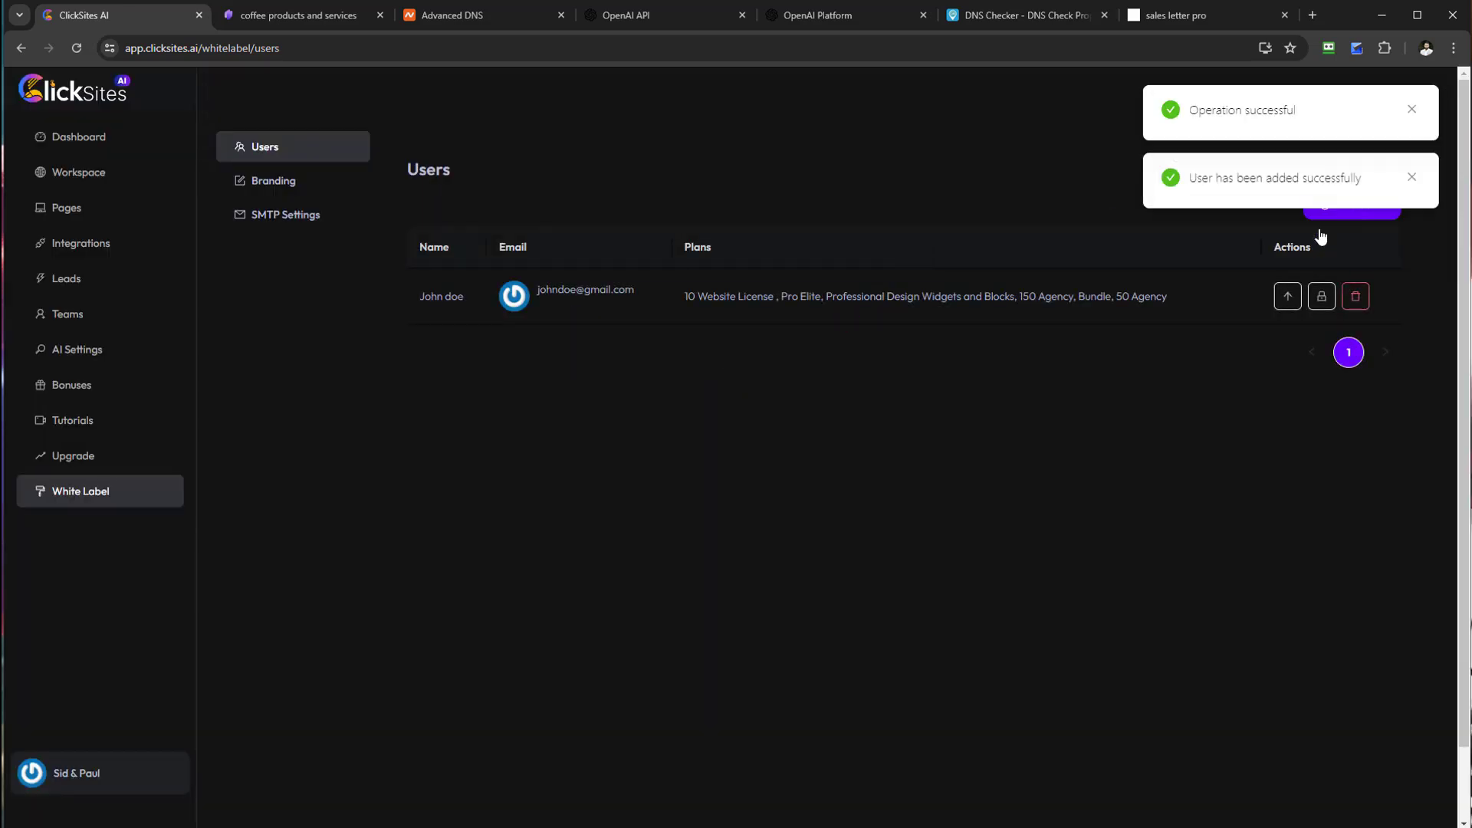
left_click(1414, 180)
Step: Dismiss the success notice and select the Branding CNAME target business.clicksites.ai, then go to Namecheap DNS
left_click(1418, 113)
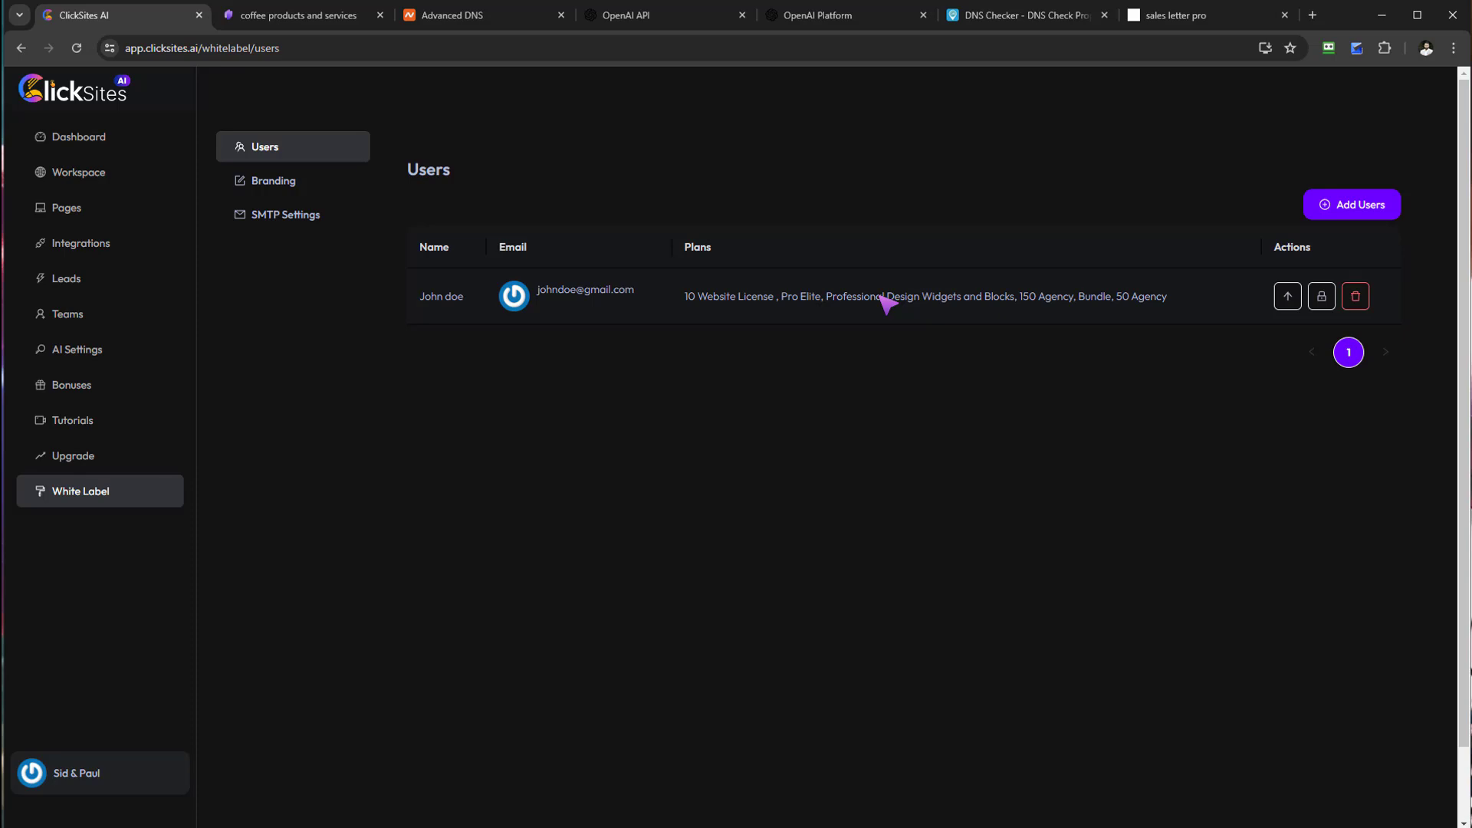
left_click(275, 181)
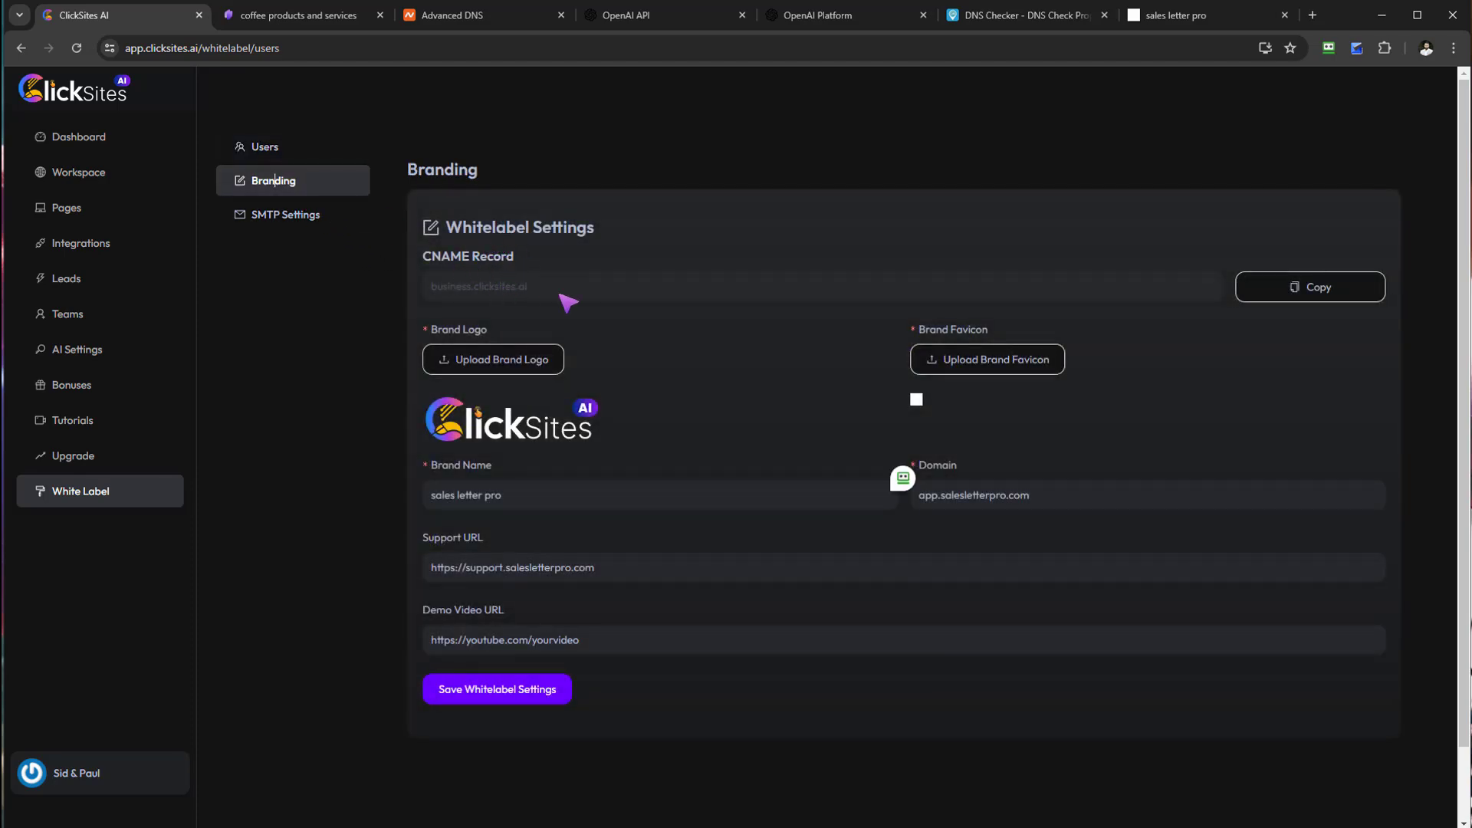
left_click_drag(537, 290, 423, 295)
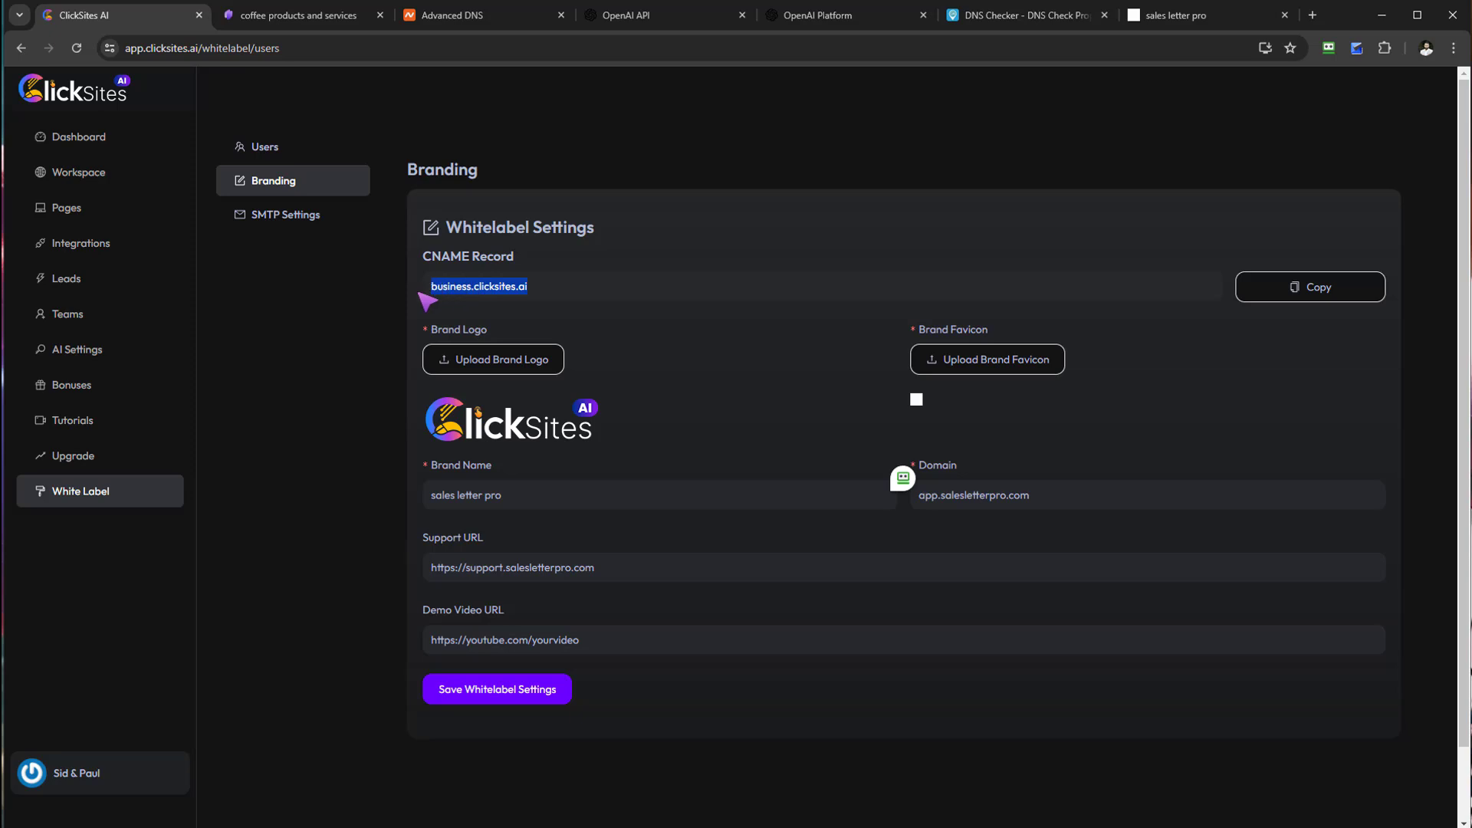
left_click(449, 17)
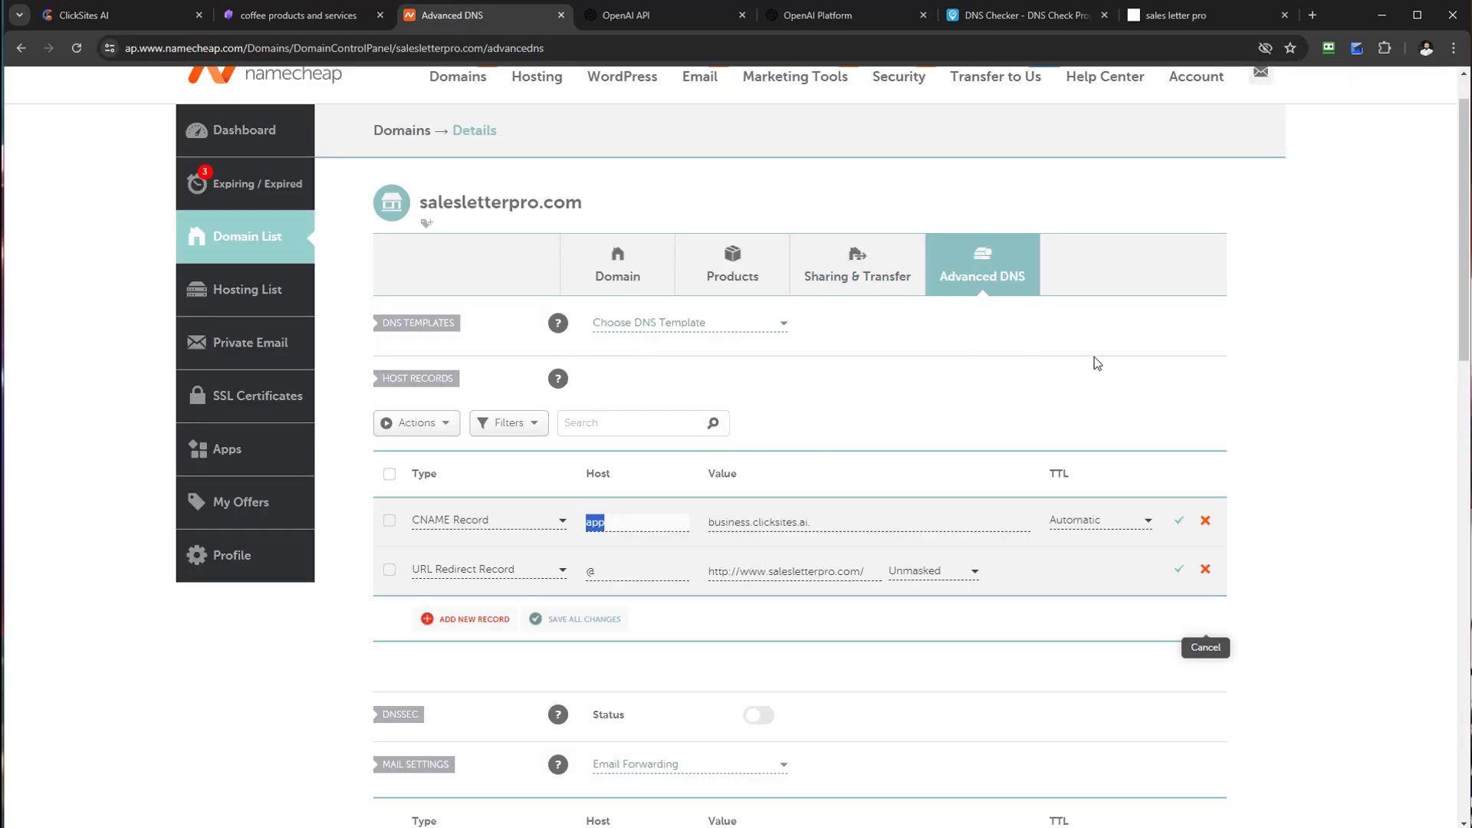
Step: Inspect the CNAME app and @ URL Redirect host records in Namecheap, leaving them unchanged
scroll(1093, 363, "up", 1)
scroll(920, 391, "down", 3)
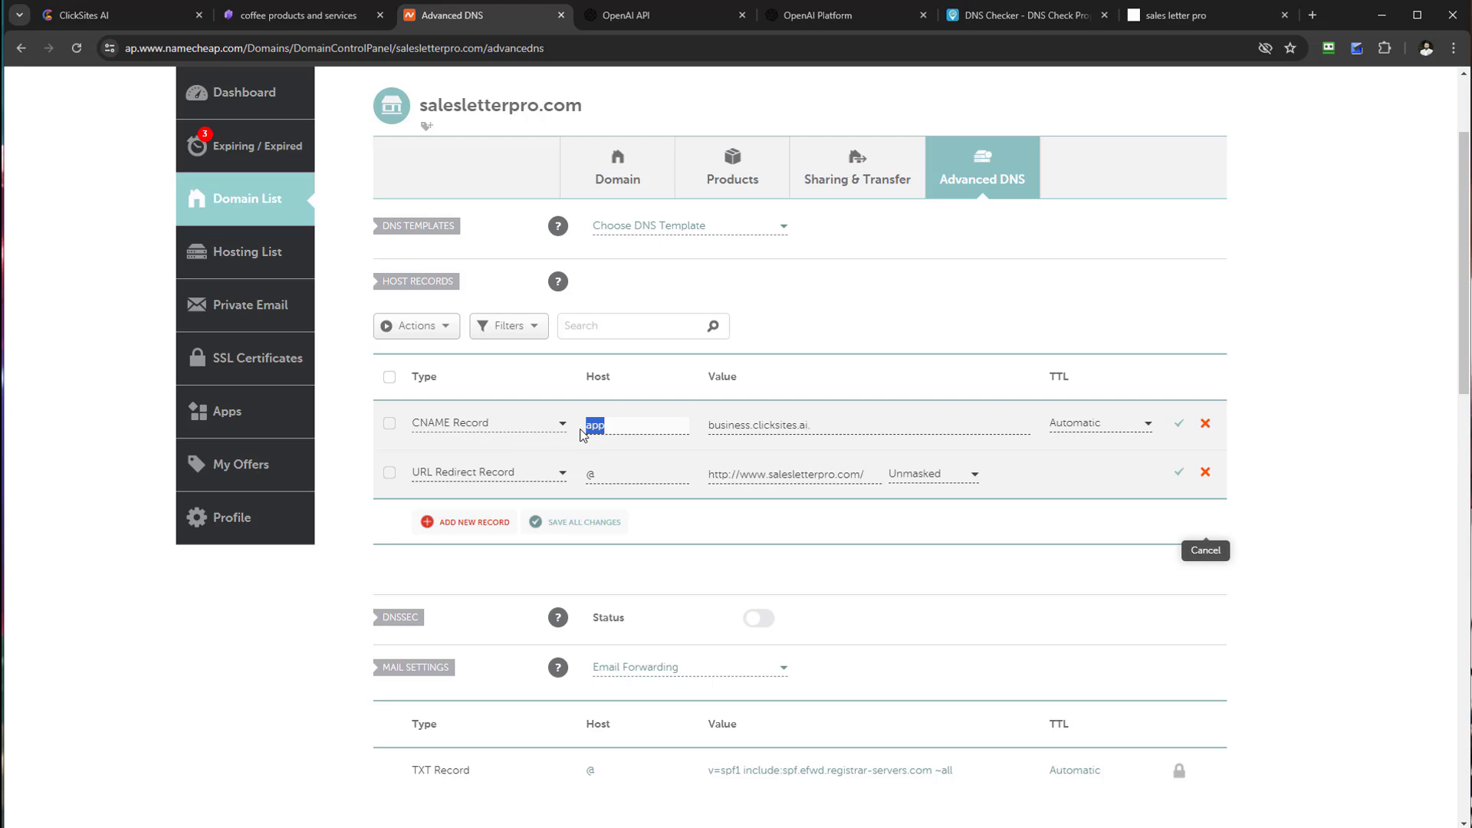
left_click(627, 425)
double_click(591, 476)
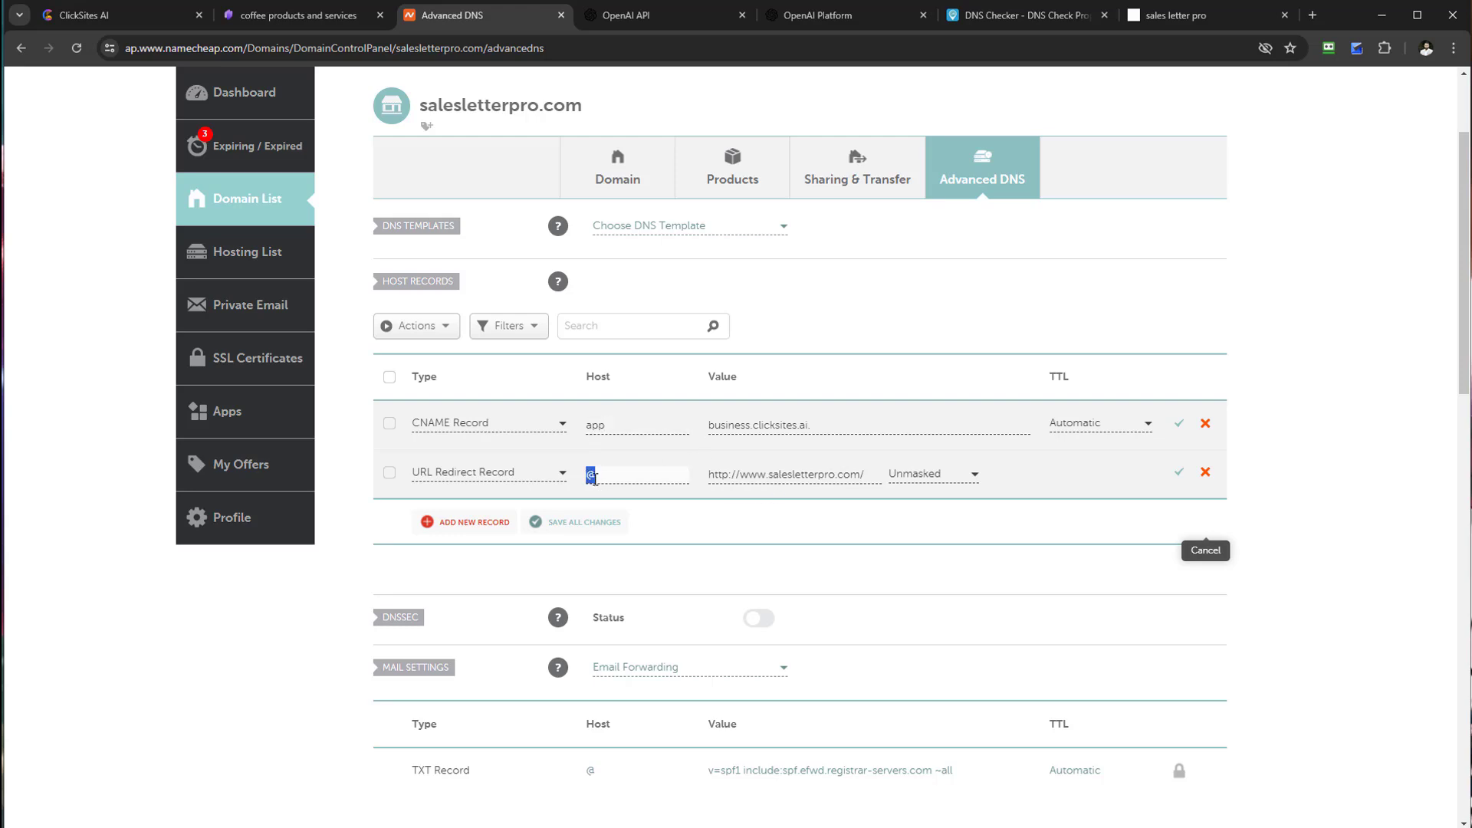
left_click(612, 426)
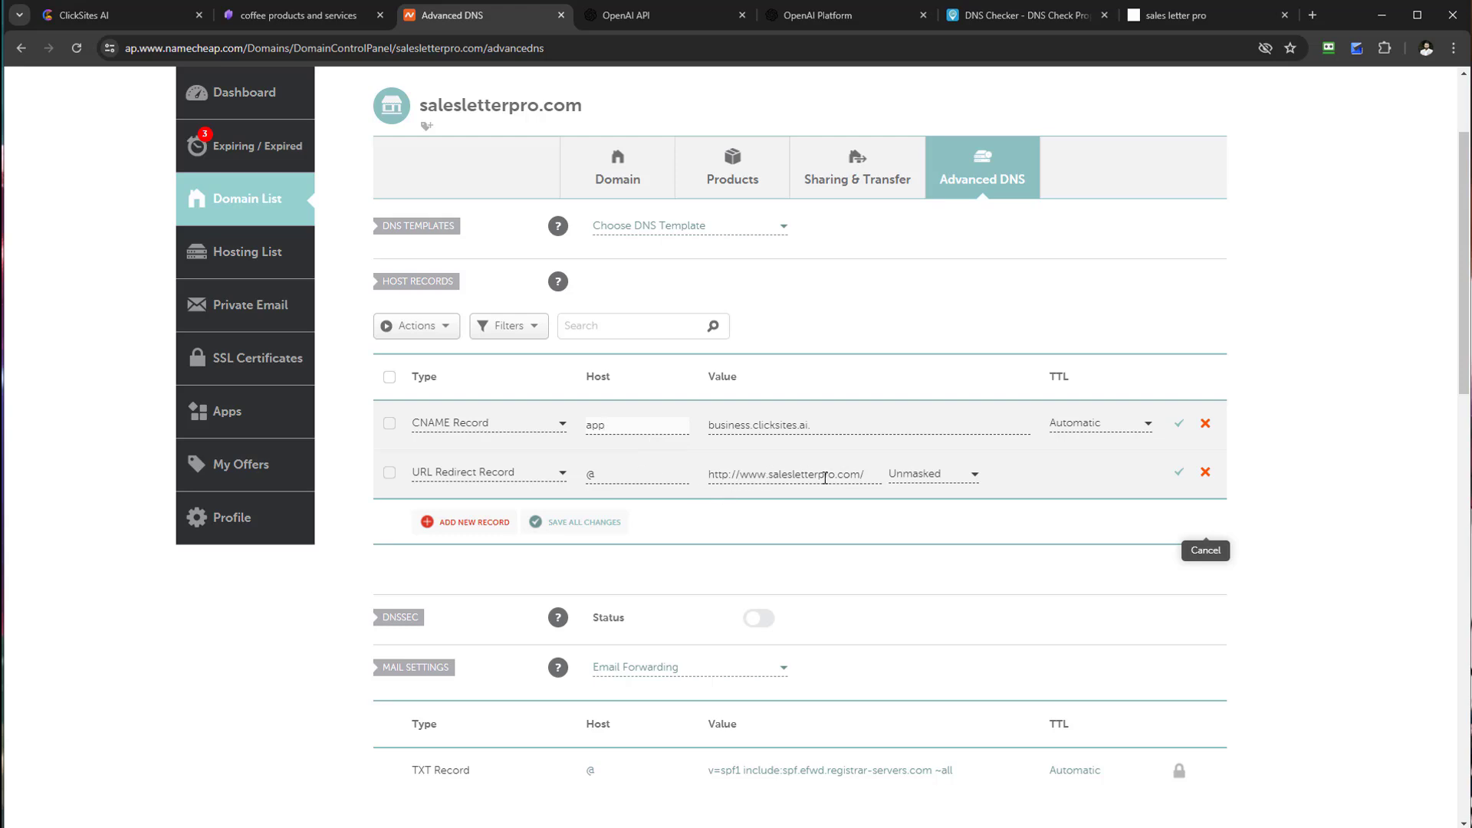
left_click(123, 12)
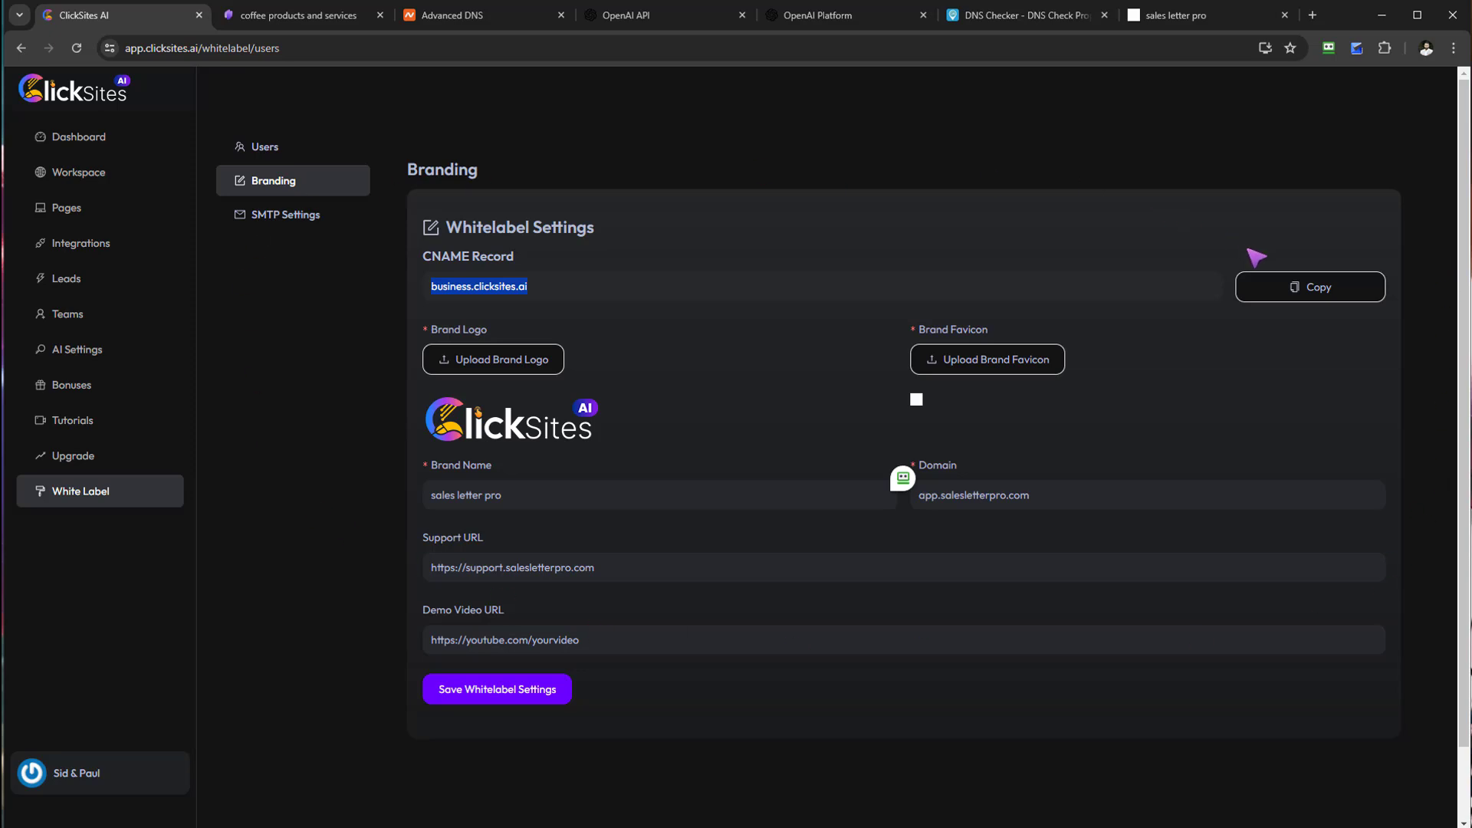
Step: Copy the CNAME target business.clicksites.ai from the ClickSites Whitelabel Settings
left_click(579, 289)
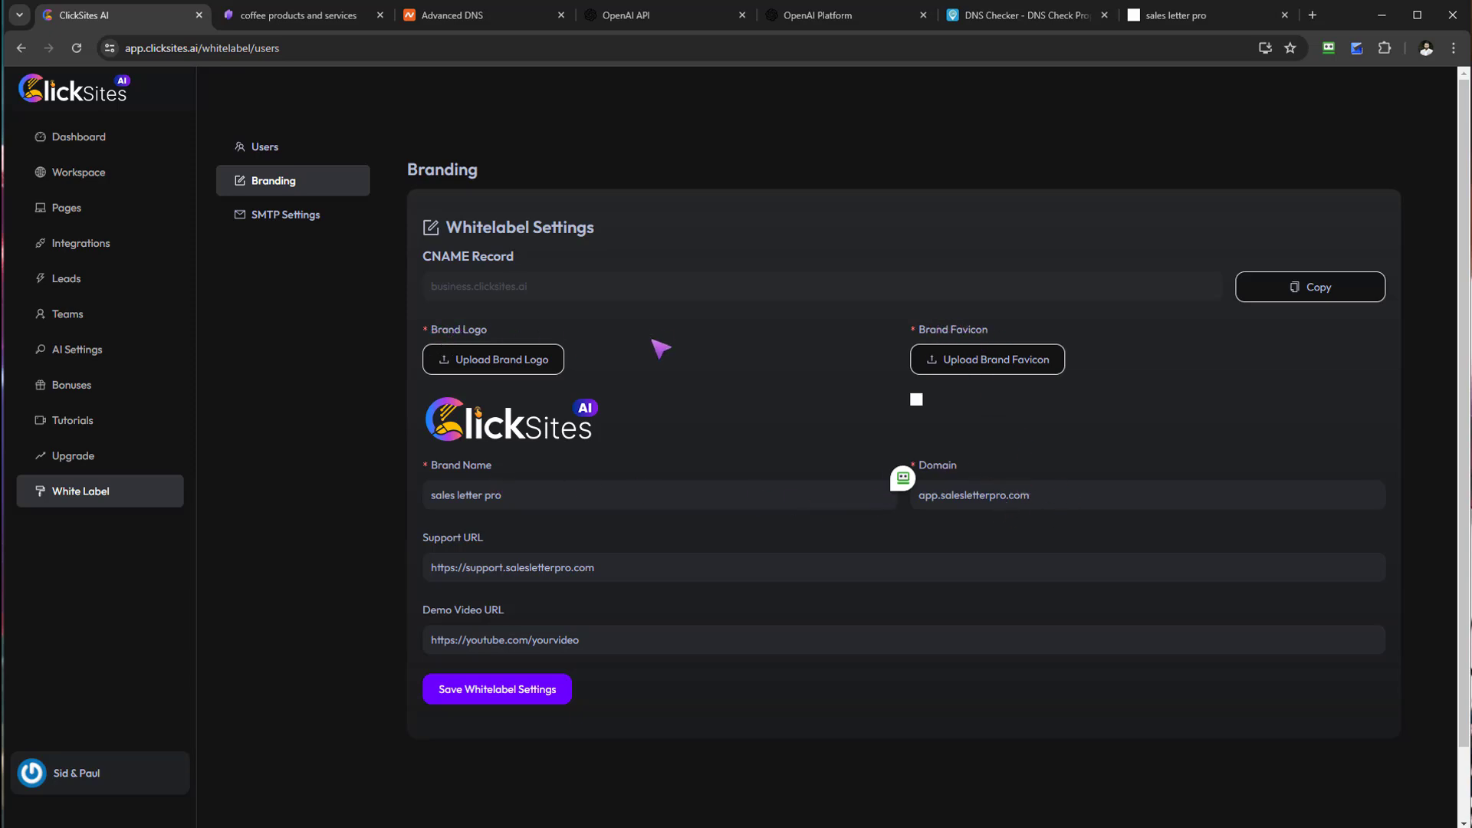
left_click(1315, 289)
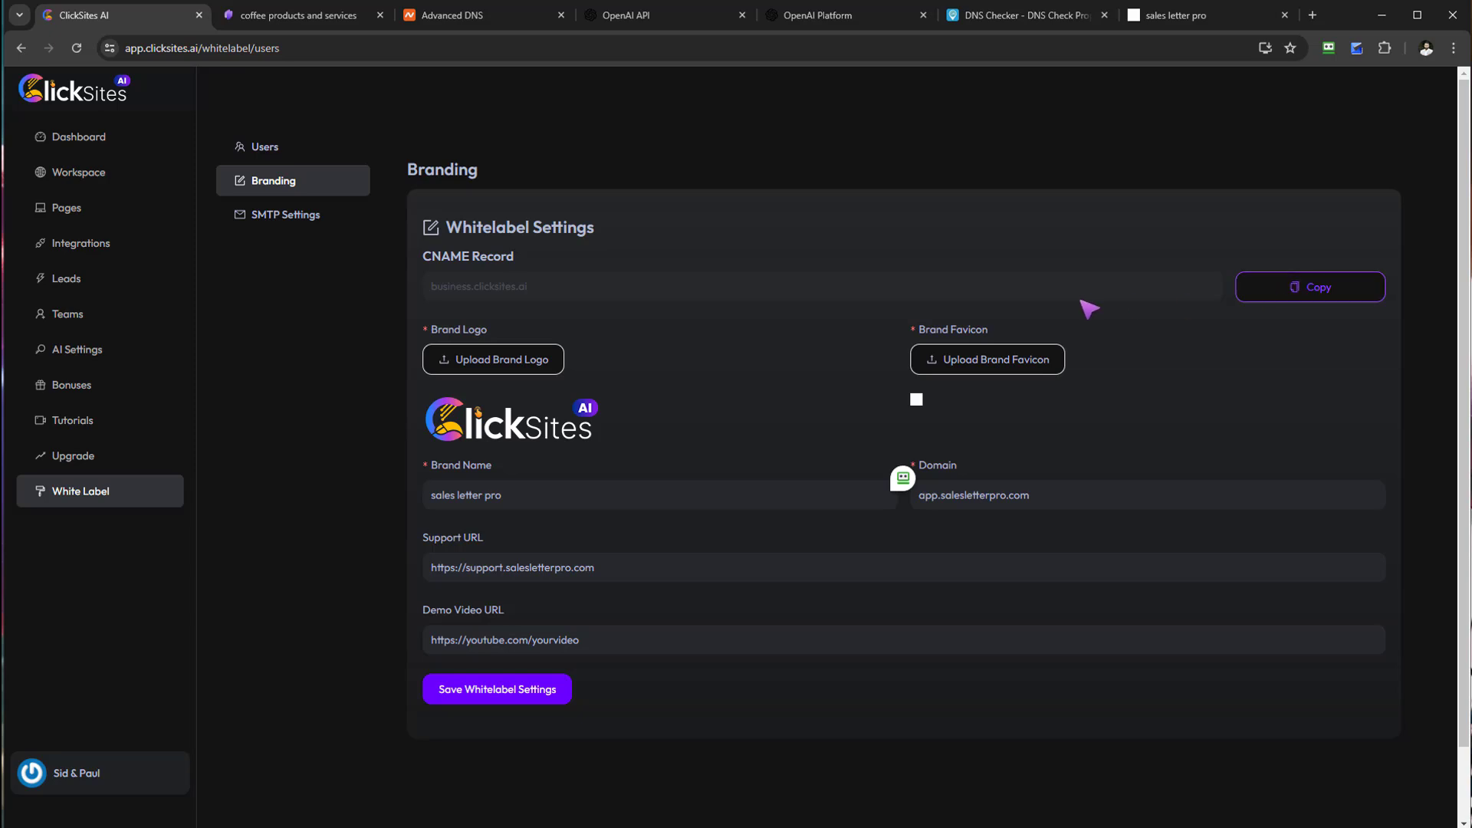
Step: Compare the Namecheap records with ClickSites, then check app.salesletterpro.com's CNAME propagation in DNS Checker
left_click(460, 23)
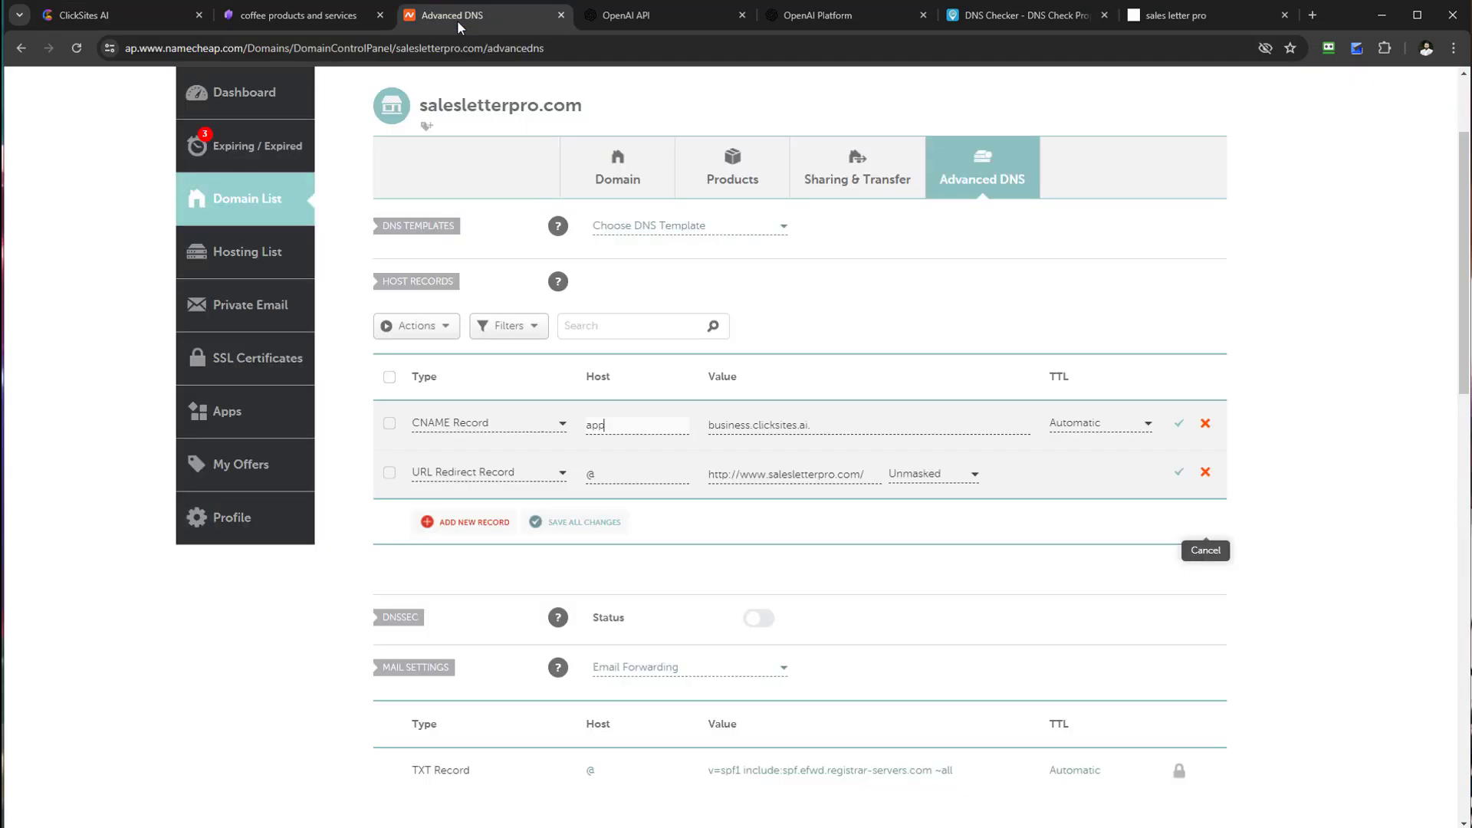
left_click_drag(1467, 395, 1467, 400)
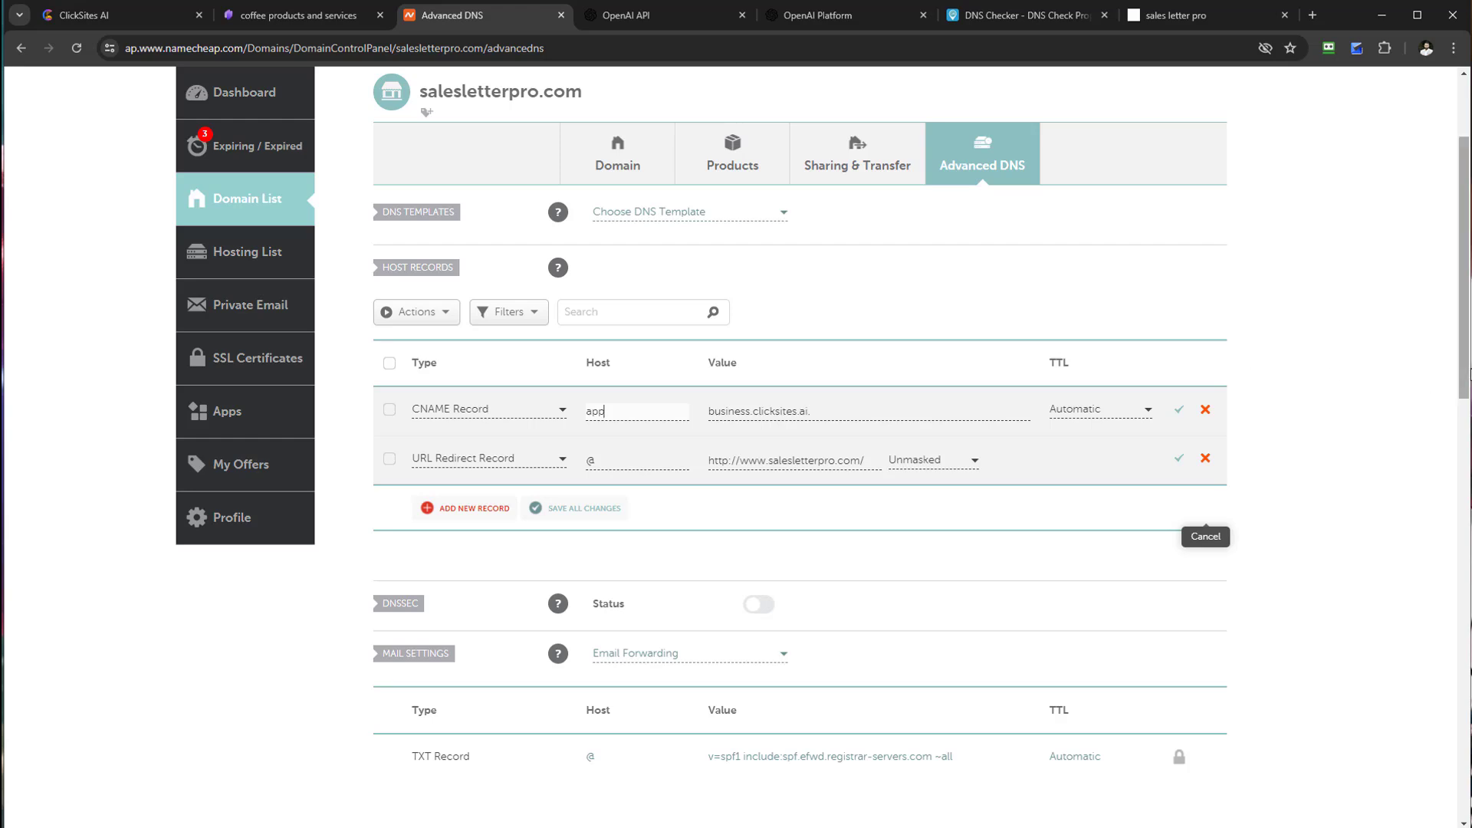
left_click(131, 16)
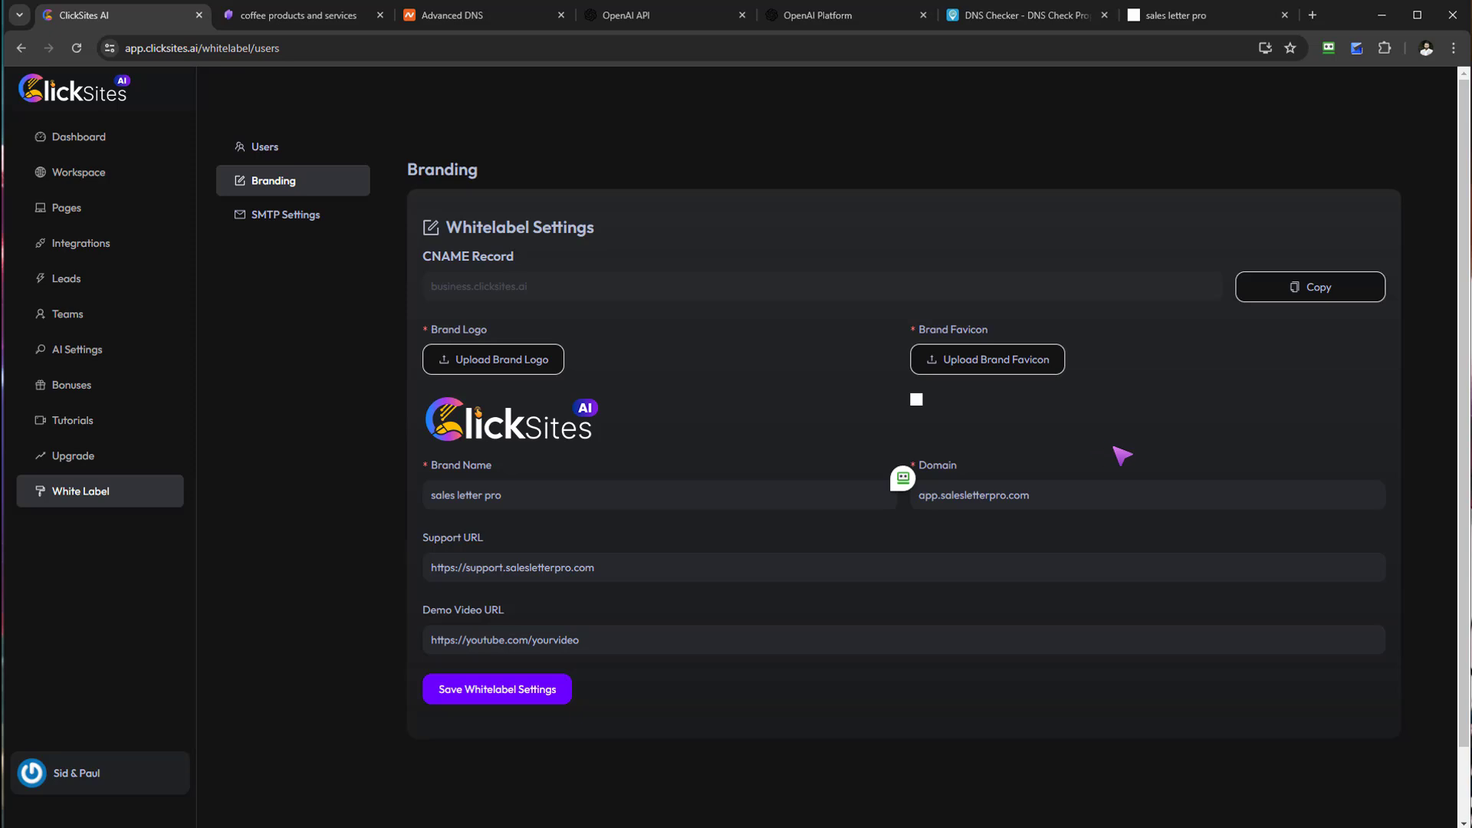
left_click(445, 22)
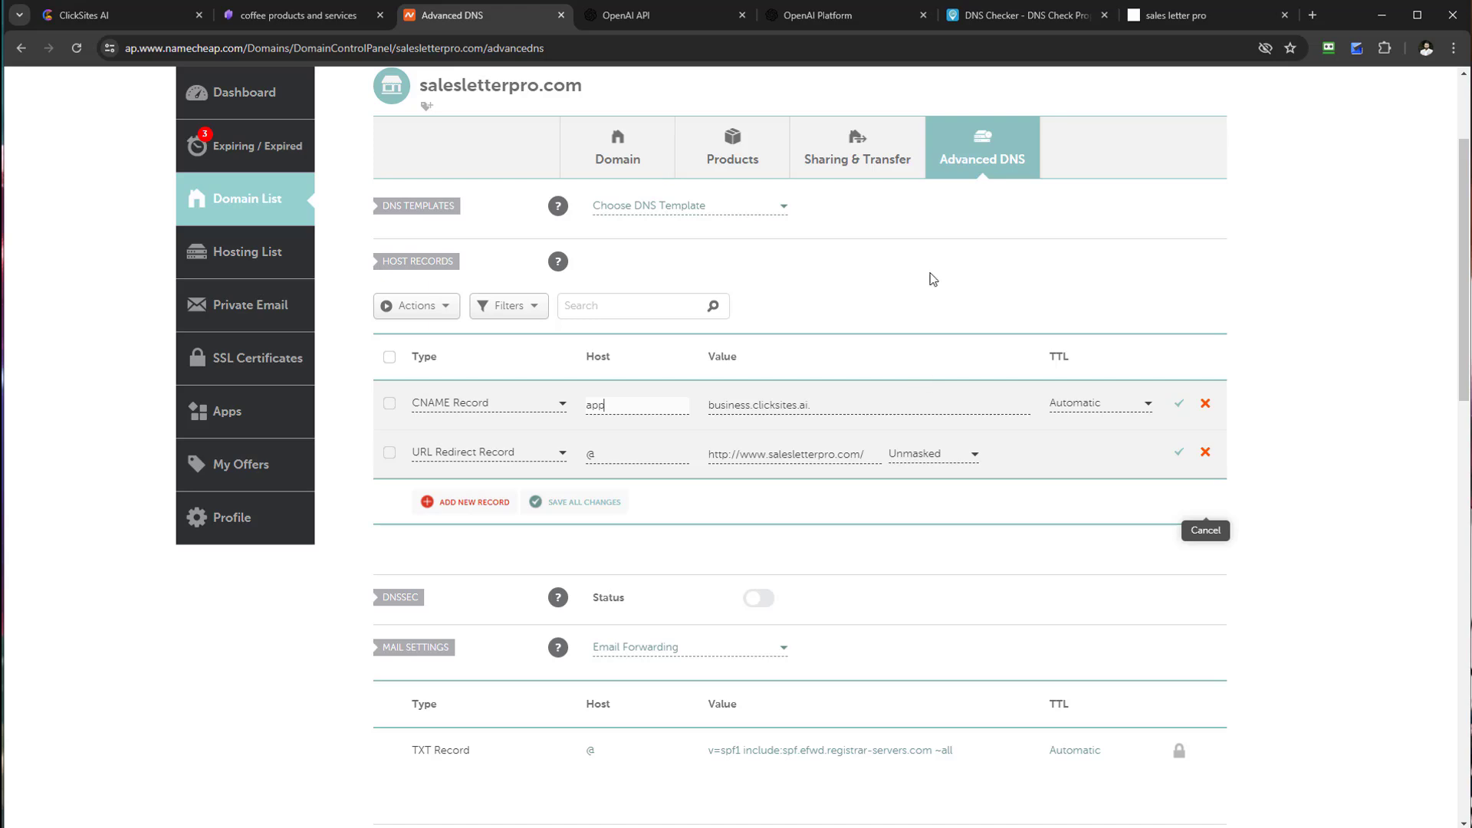
left_click(1037, 25)
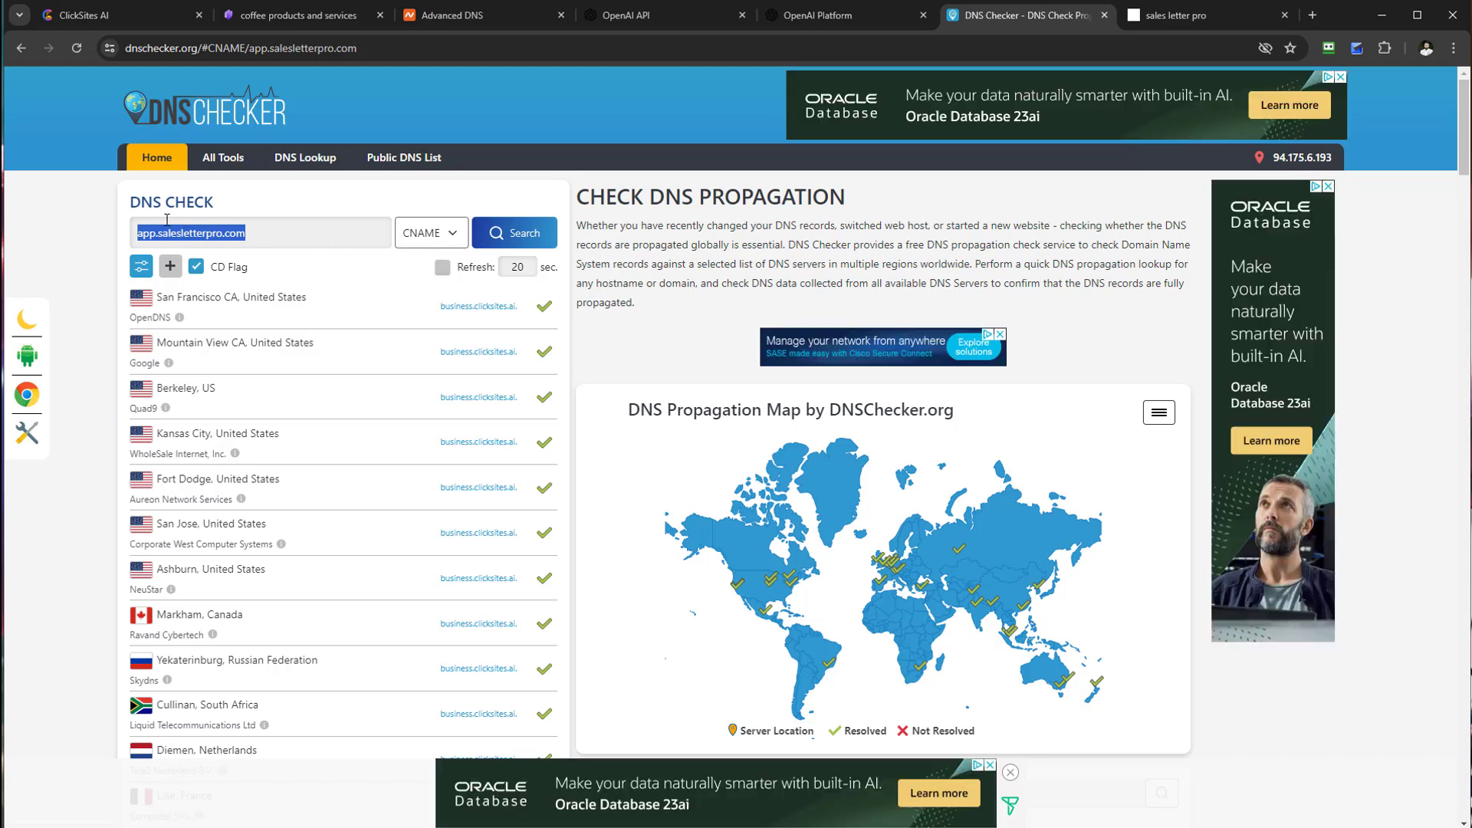
left_click(418, 240)
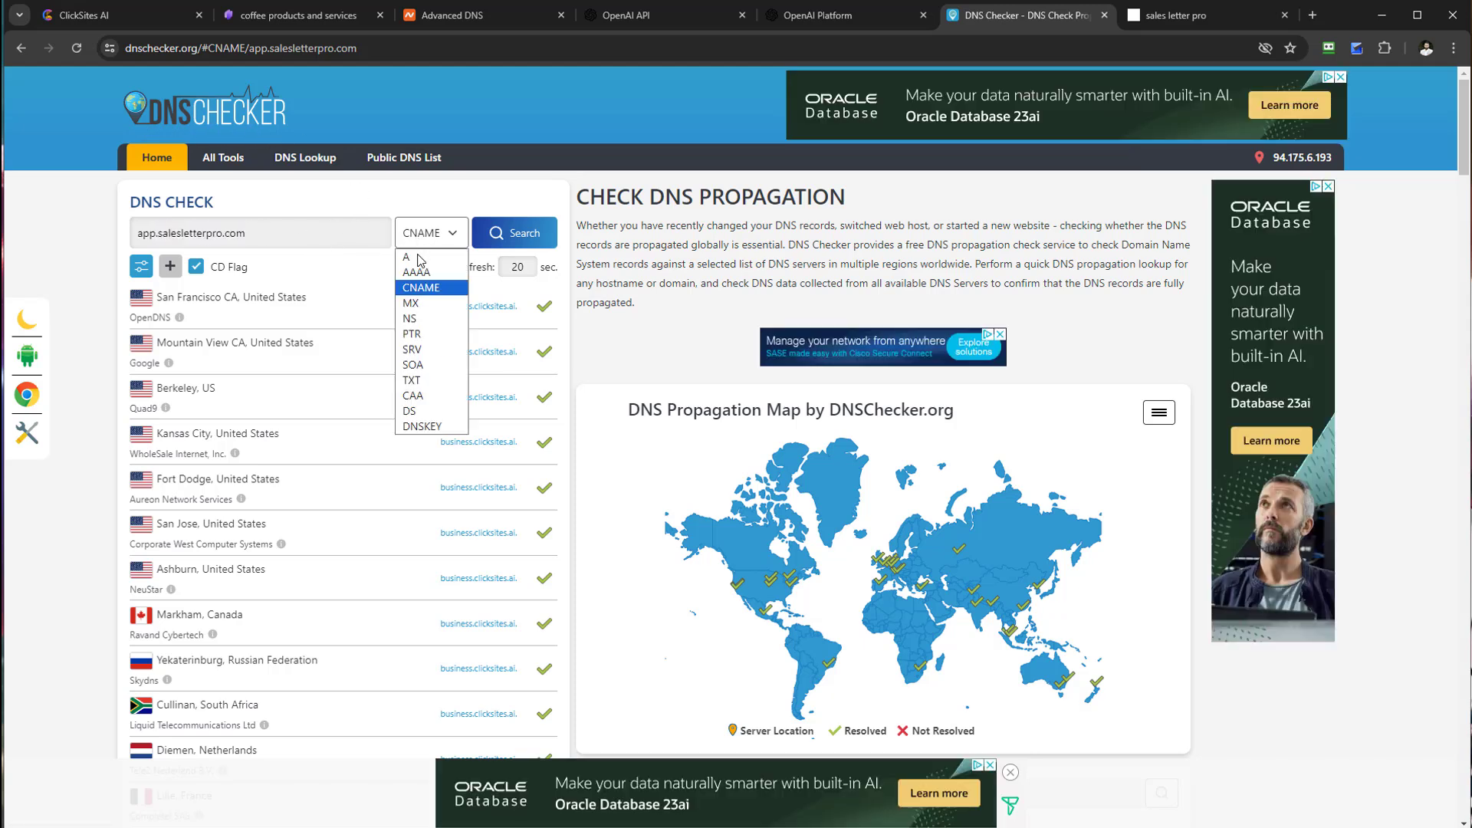